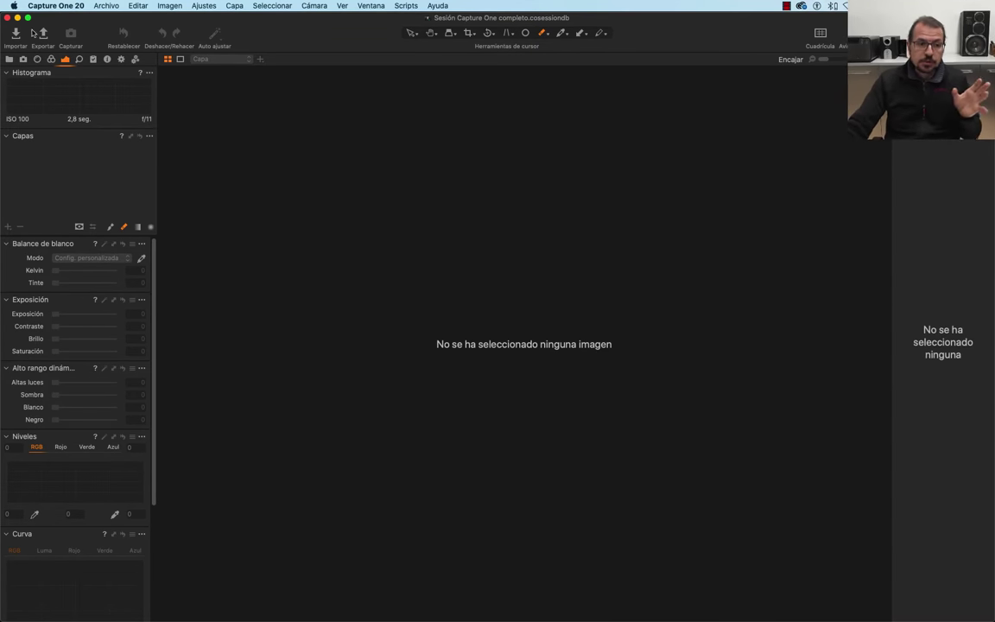
Open Importar imágenes from the Archivo menu to preview the 0519_Londres photos
left_click(108, 6)
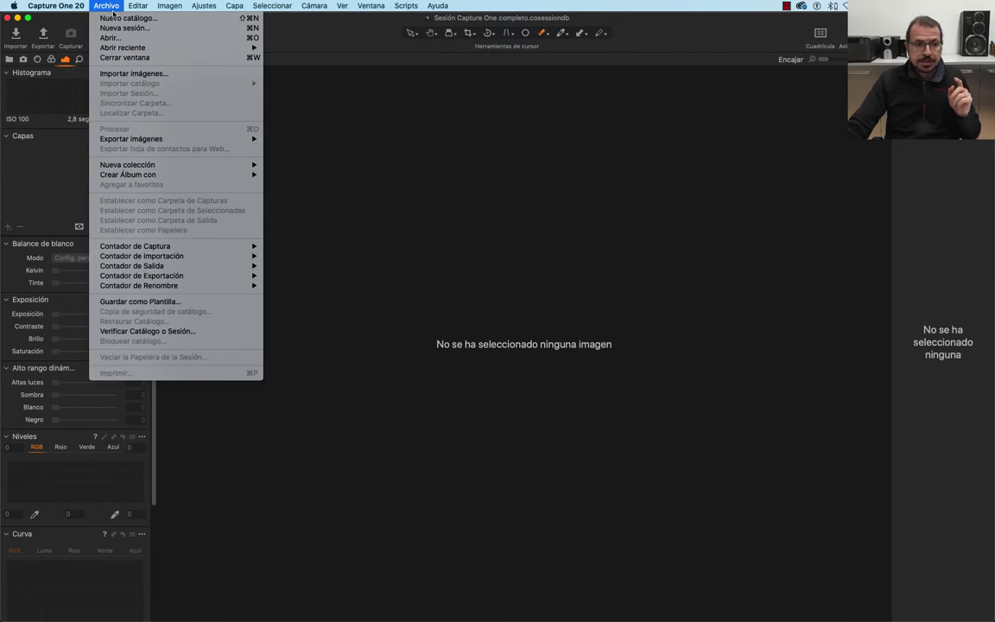
left_click(148, 78)
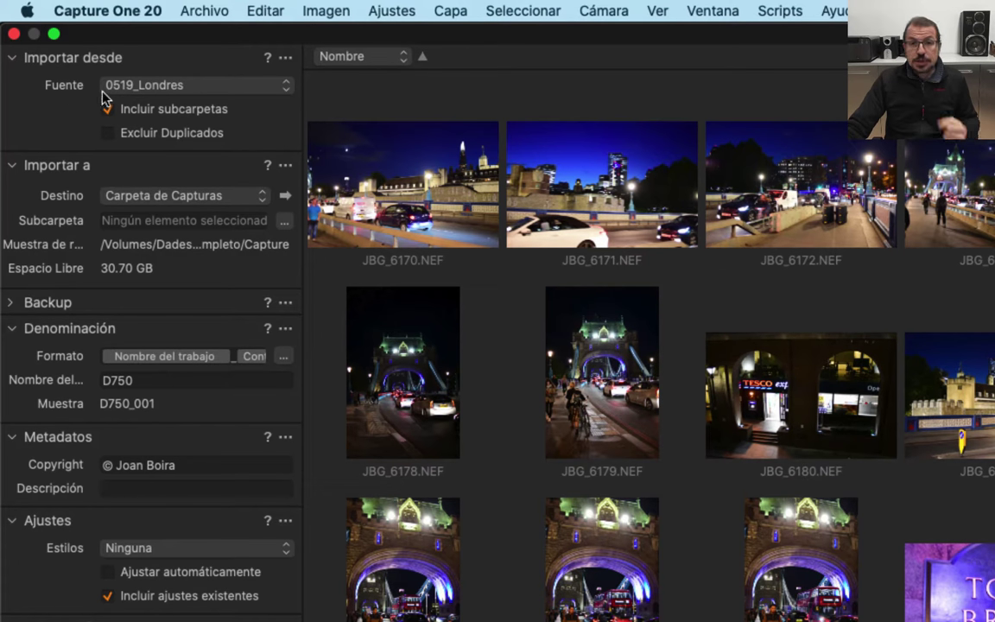
left_click(227, 88)
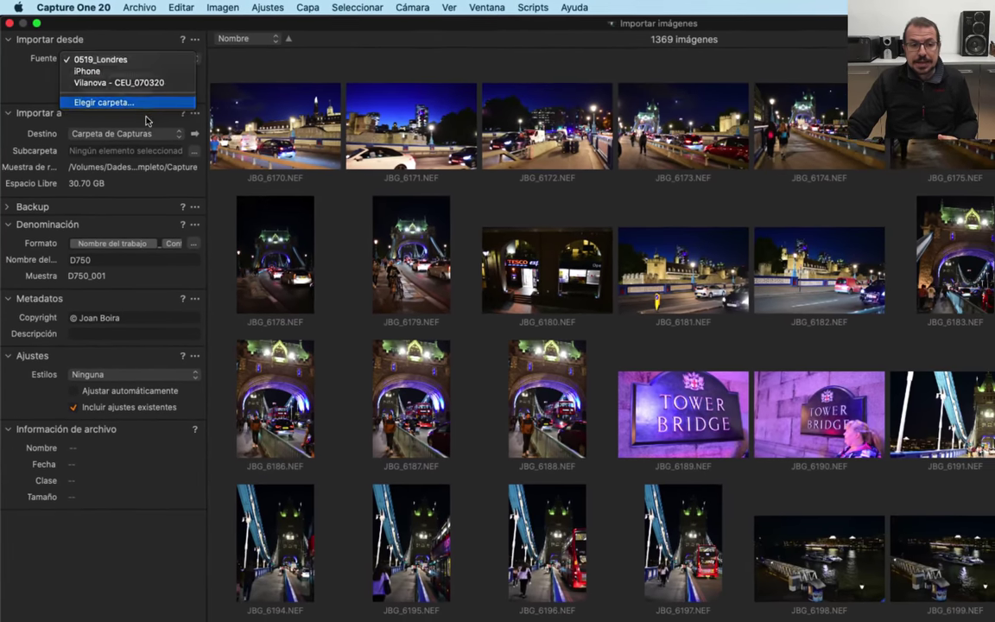
left_click(139, 103)
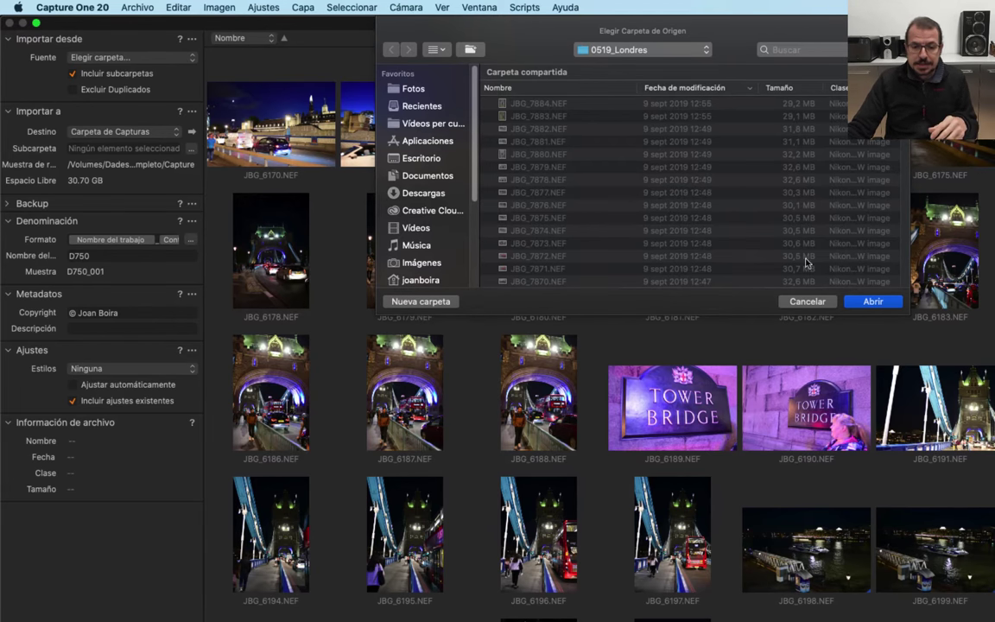
left_click(873, 301)
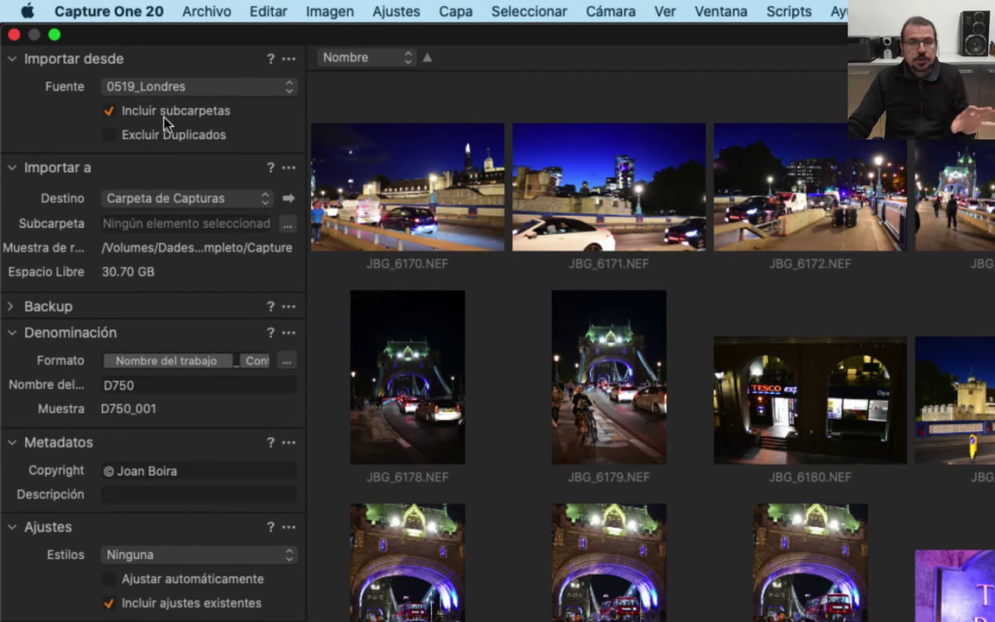
left_click(109, 136)
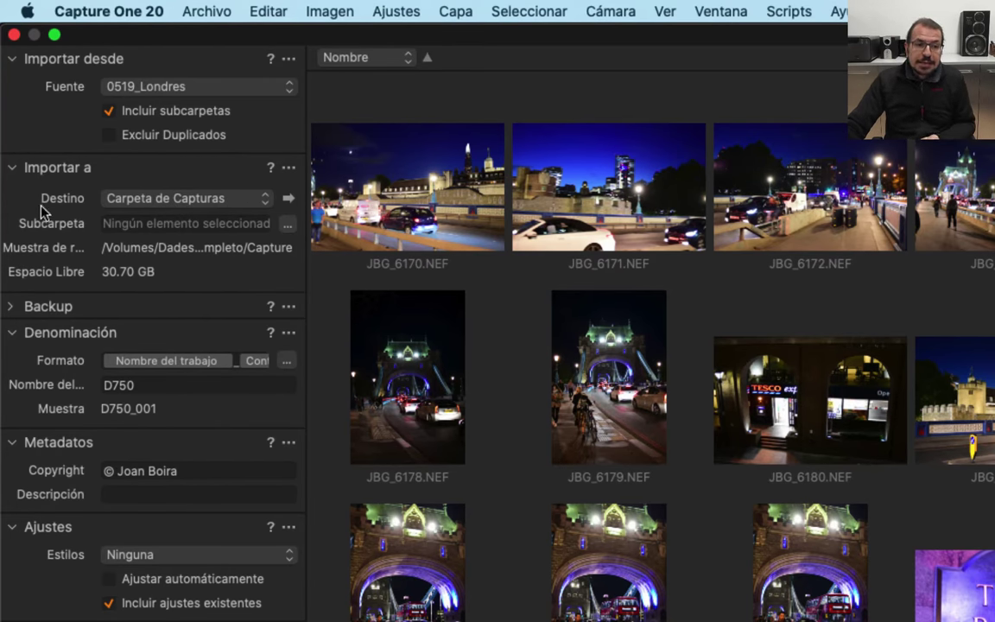
Keep Carpeta de Capturas as the import destination and take the import window out of full screen
left_click(260, 199)
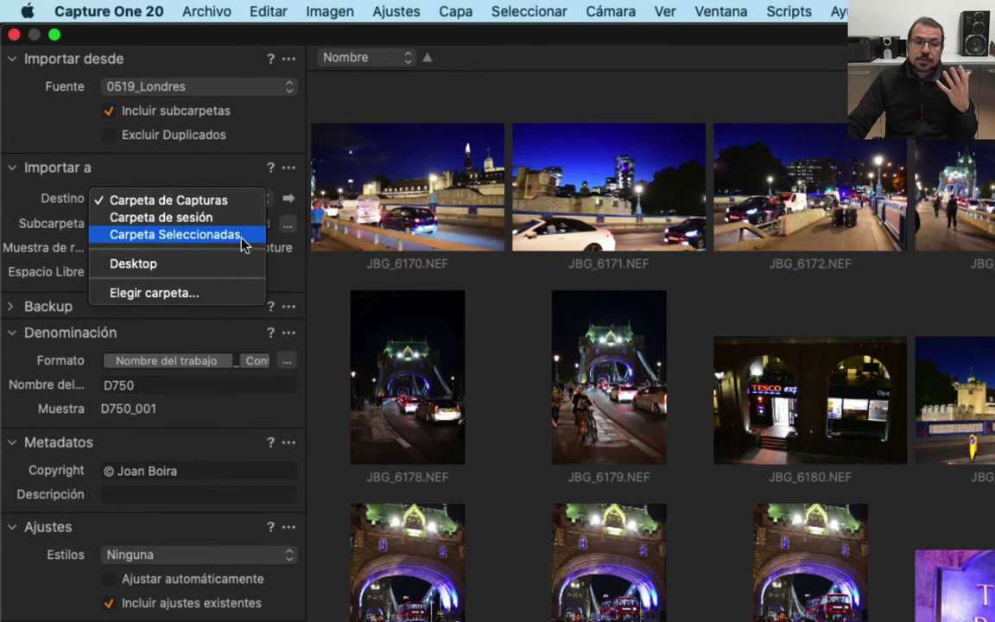
left_click(265, 170)
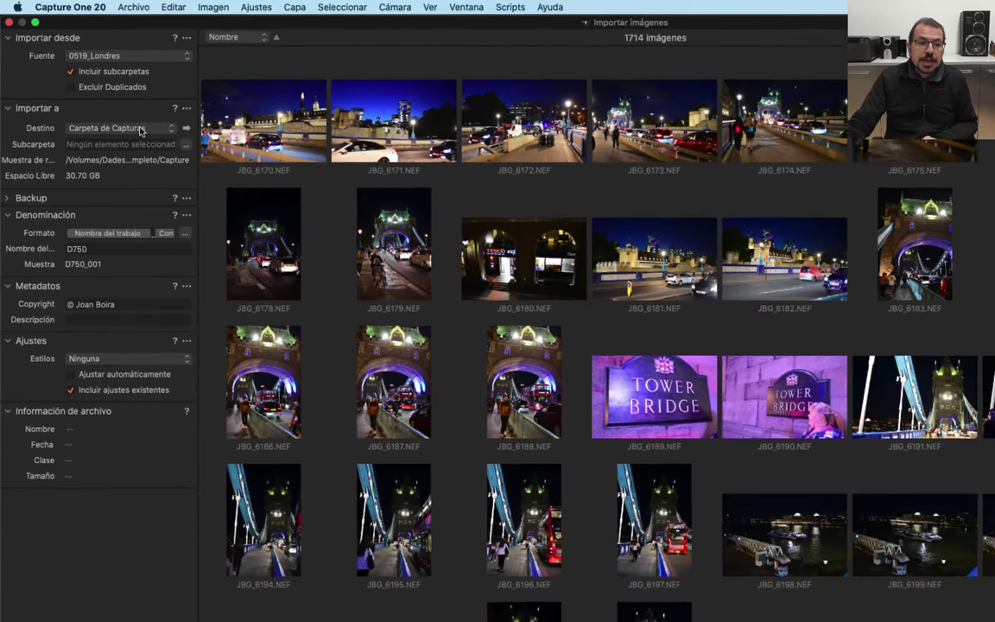
left_click(139, 129)
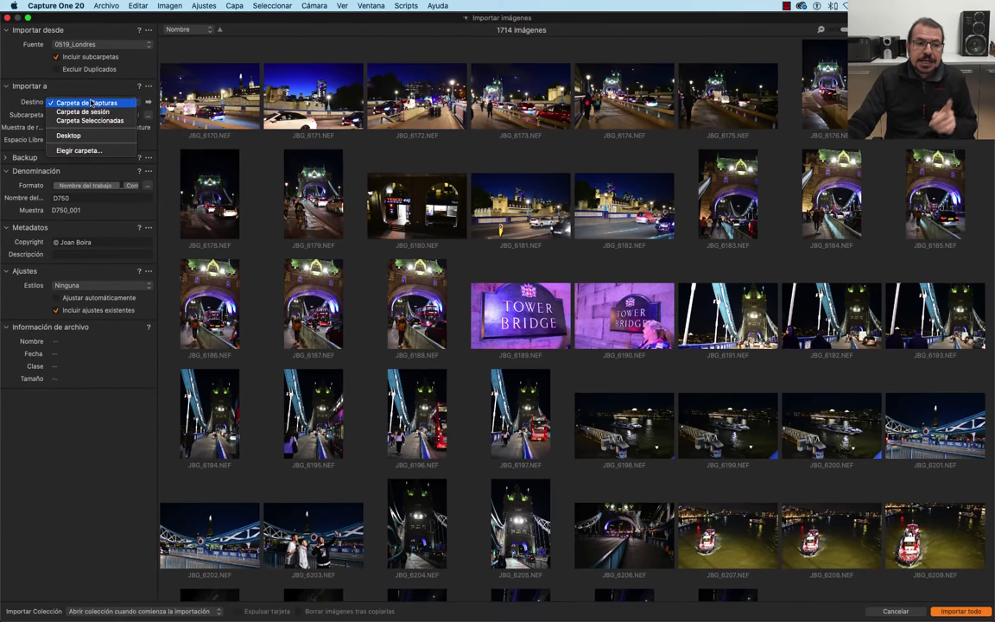
left_click(106, 95)
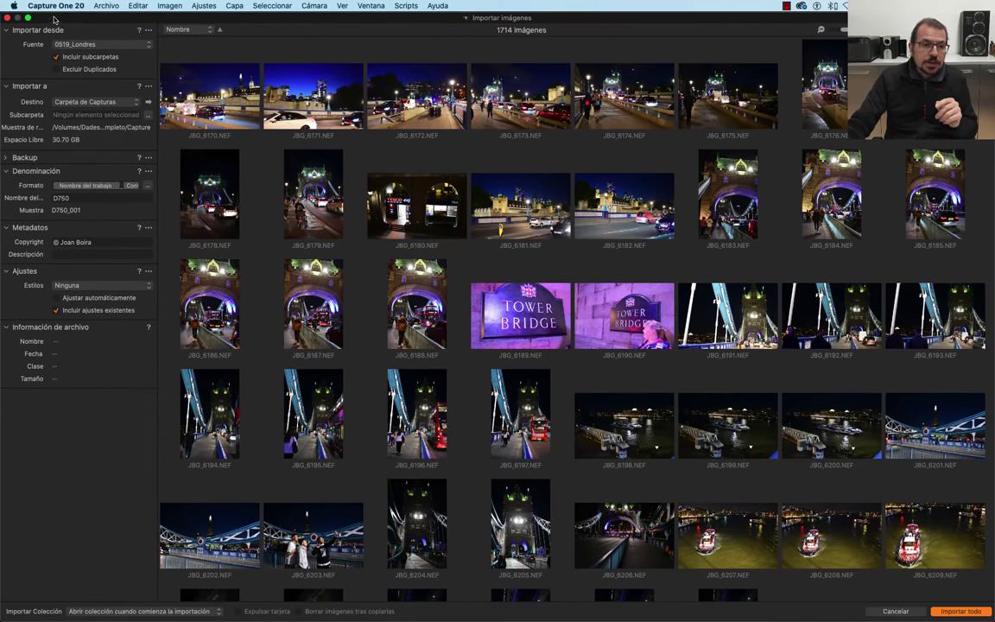
left_click(29, 16)
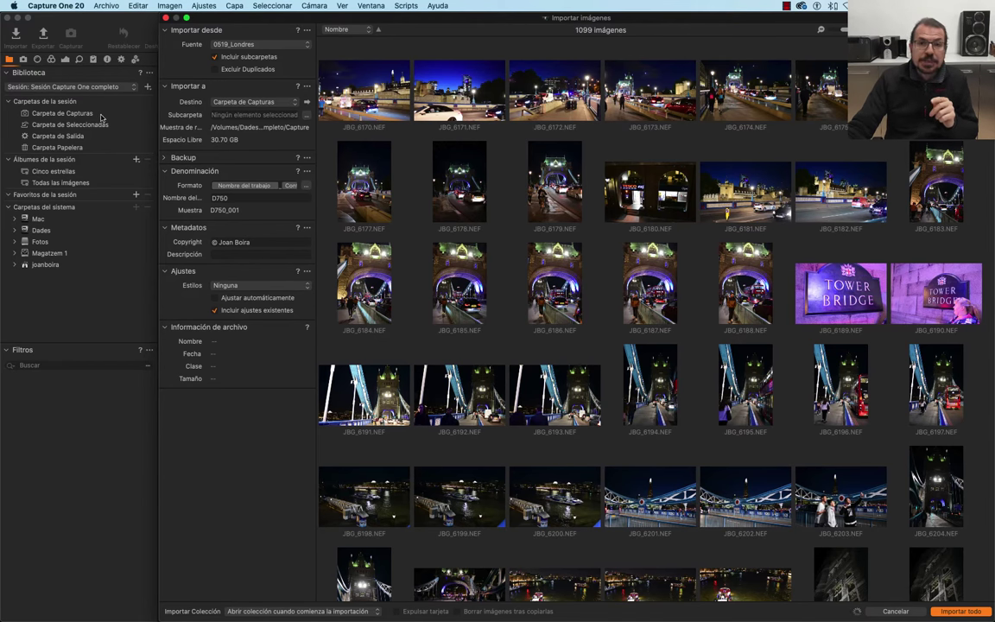
In a new Finder window, open Curso Capture One > Sesión Capture One completo, placed further right
key("super+Tab")
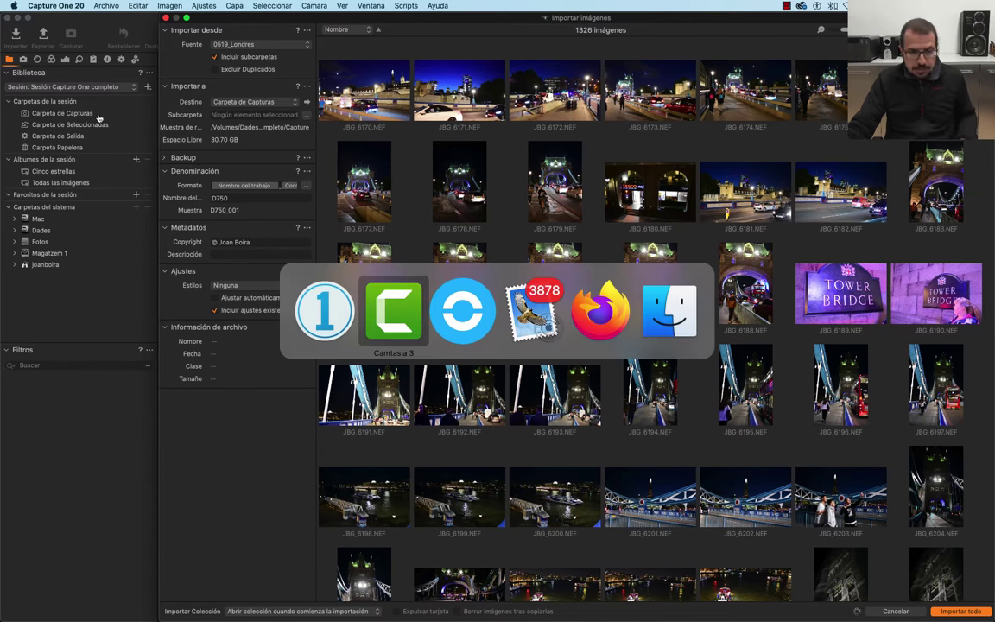
key("Tab")
key("Tab")
key("Tab")
key("Tab")
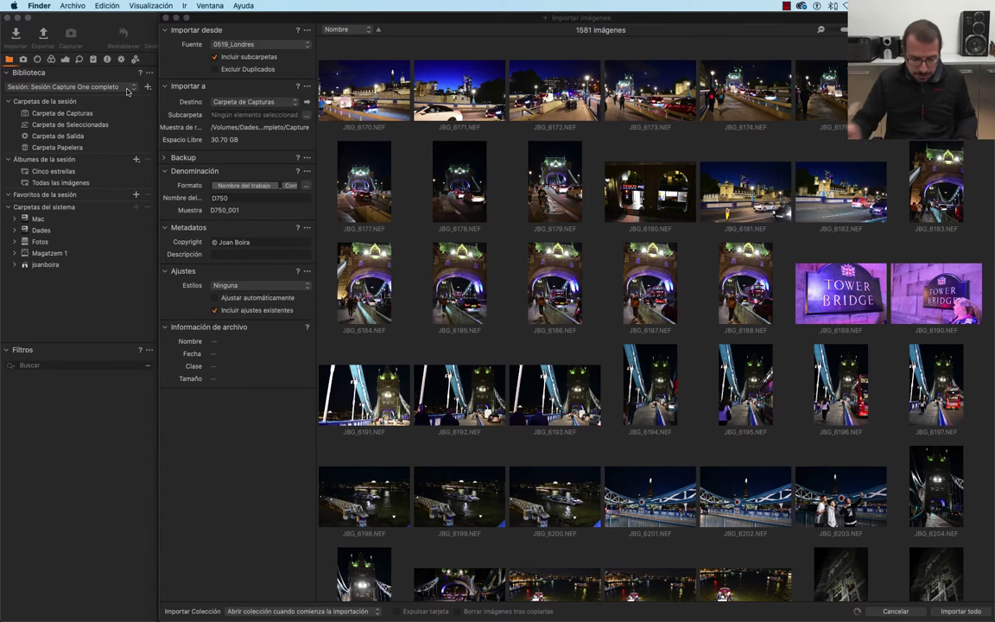
key("super+n")
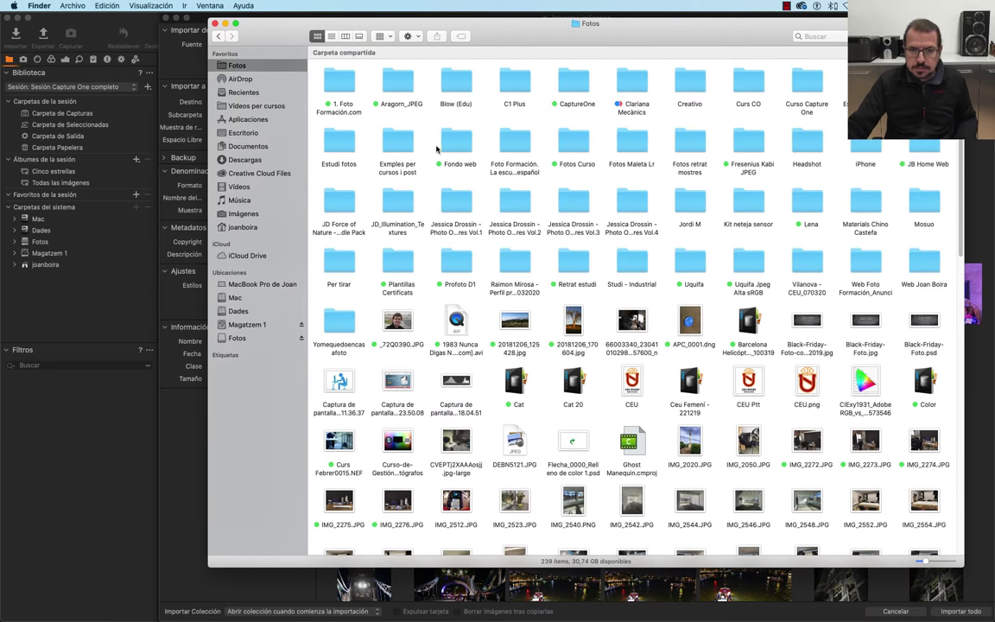
double_click(785, 93)
key("s")
key("super+Down")
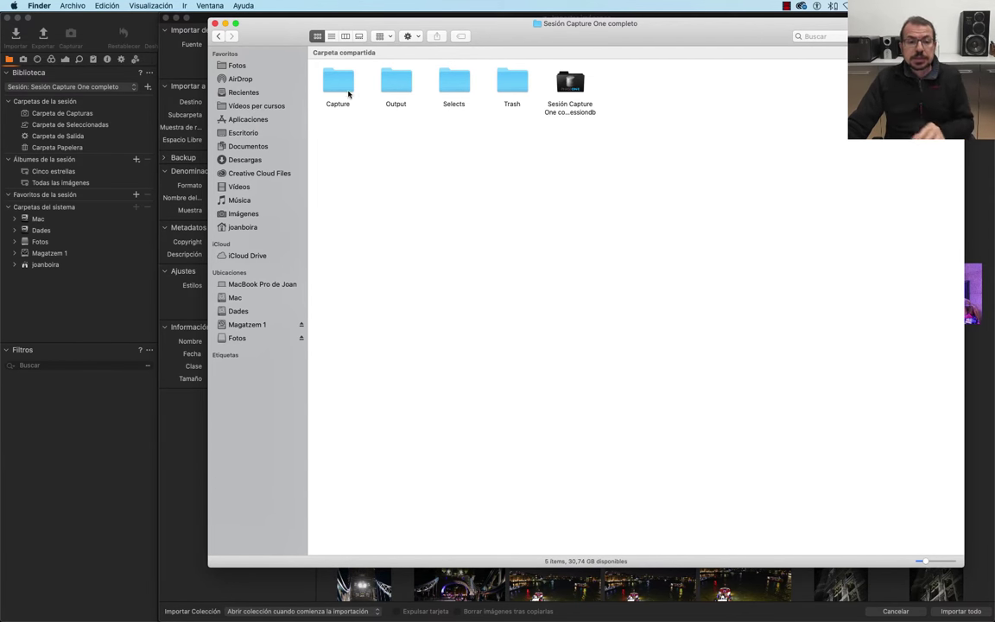
left_click_drag(271, 32, 372, 19)
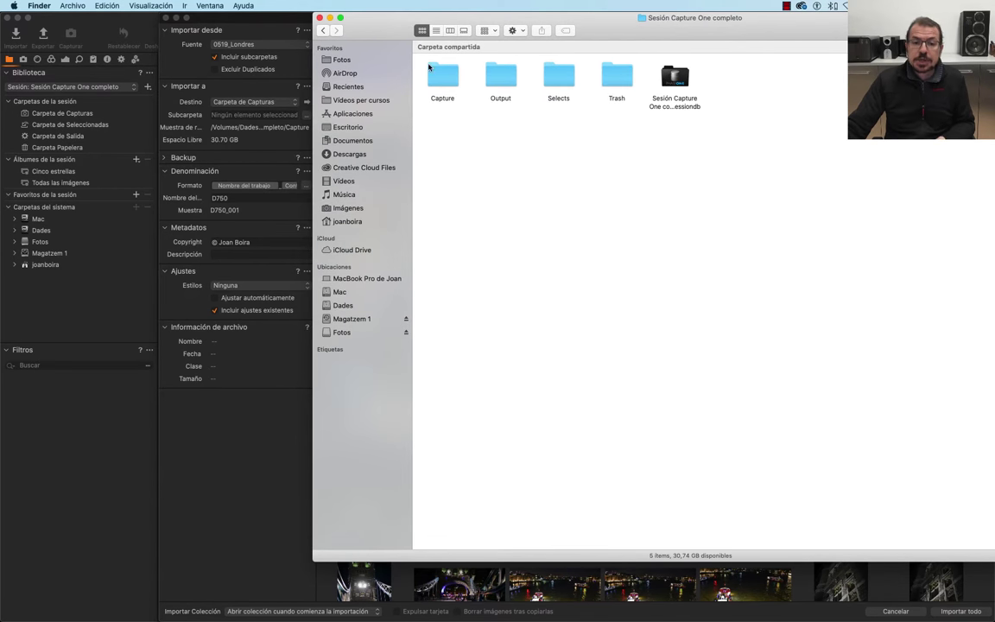
Try Carpeta de sesión and Carpeta Seleccionadas as import destinations, comparing folders in Finder
left_click(245, 101)
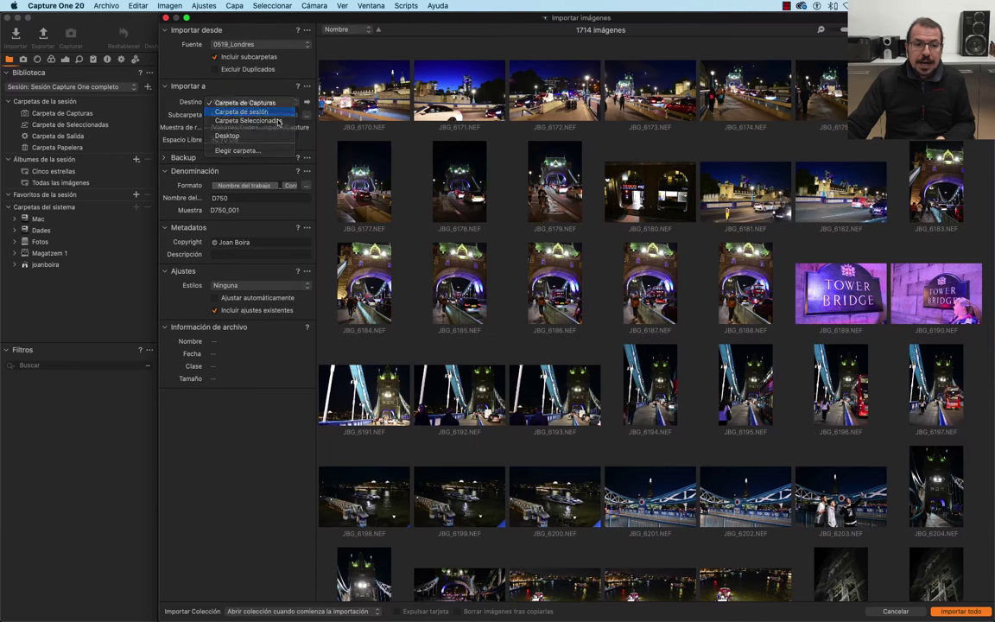
left_click(251, 108)
key("super+Tab")
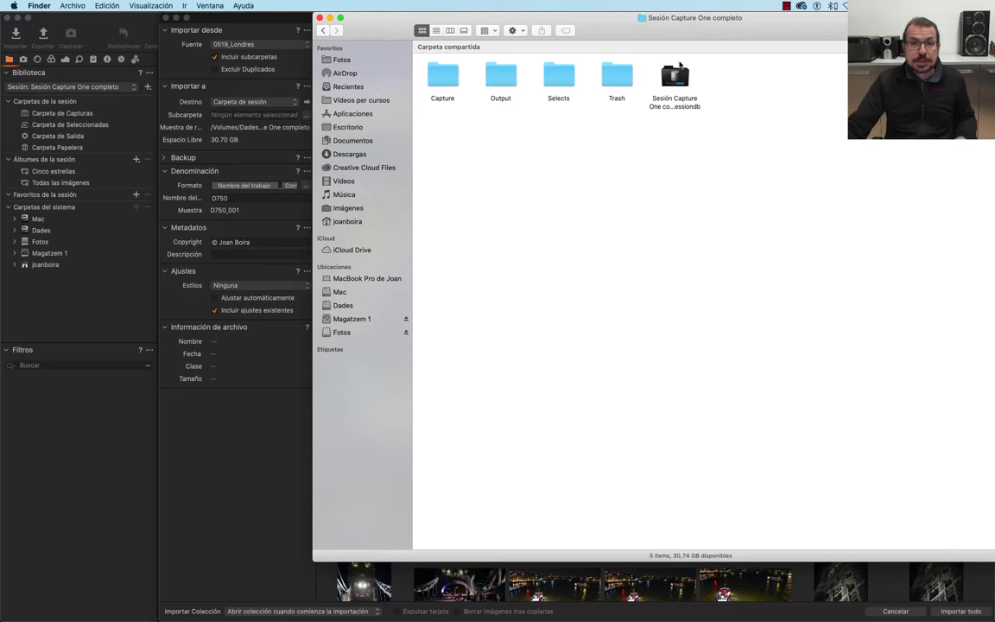
left_click(278, 101)
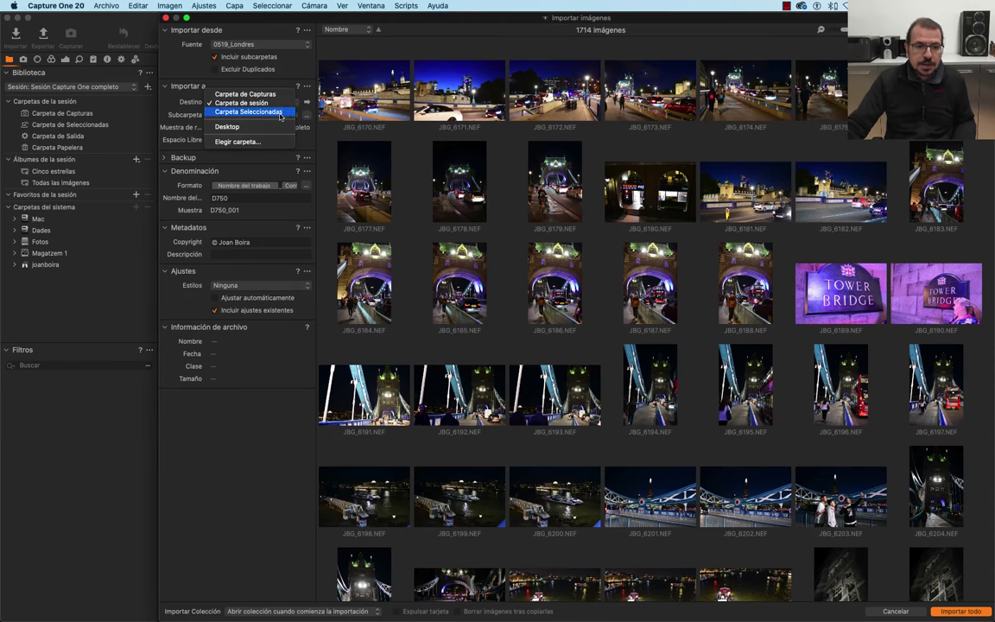
left_click(285, 114)
key("super+Tab")
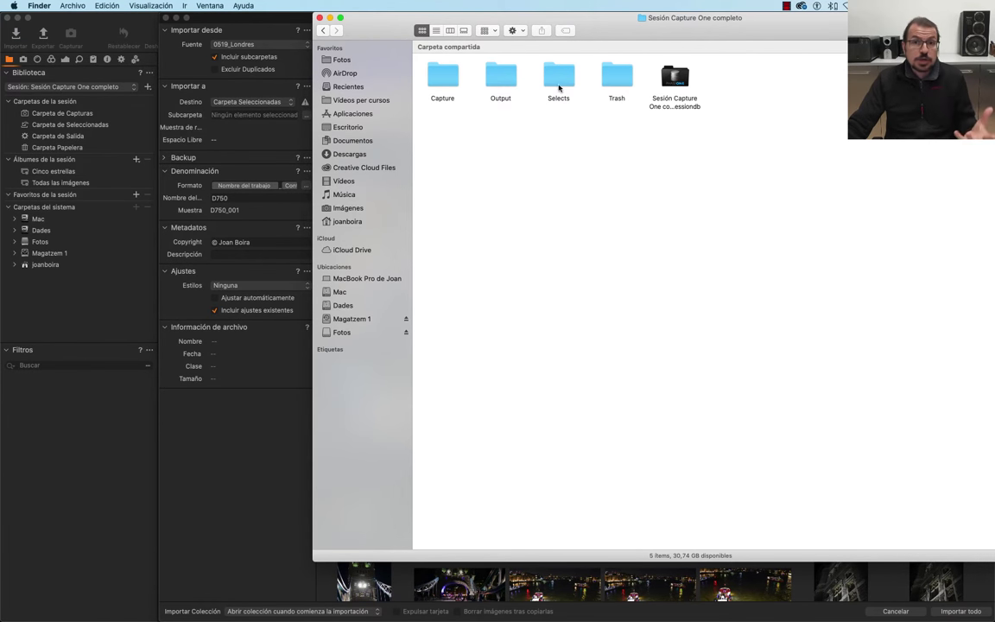
Cancel the Elegir carpeta destination choice and bring up the Ventana menu's open windows
left_click(284, 100)
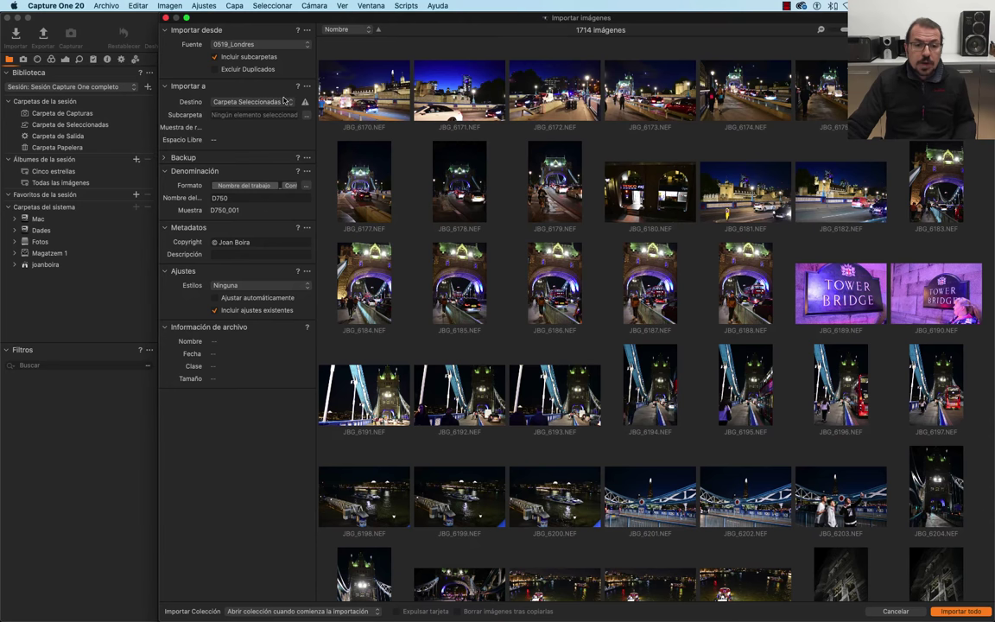
left_click(283, 101)
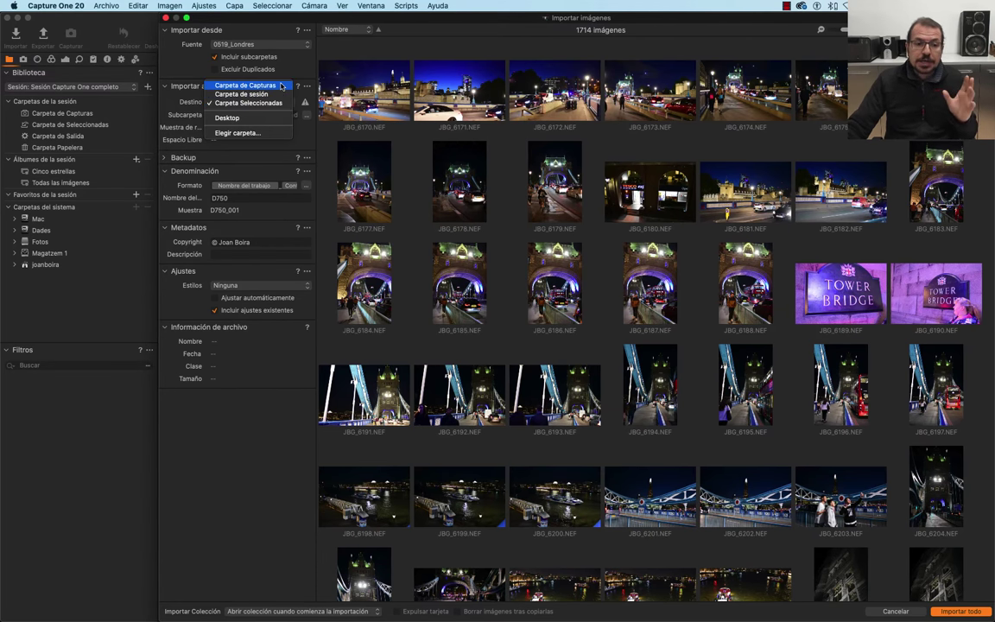
left_click(264, 133)
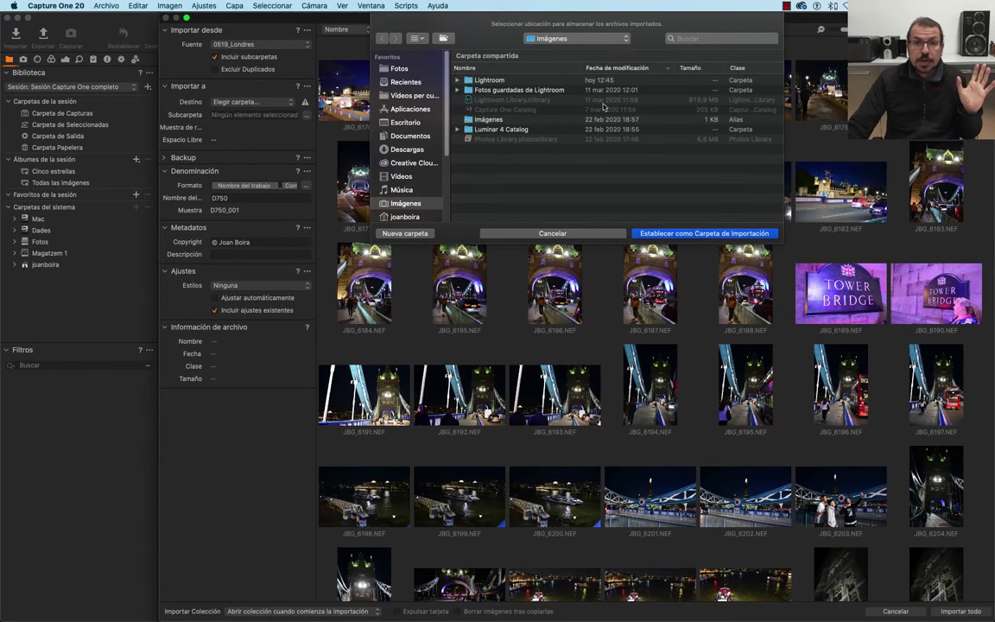
left_click(595, 237)
left_click(367, 5)
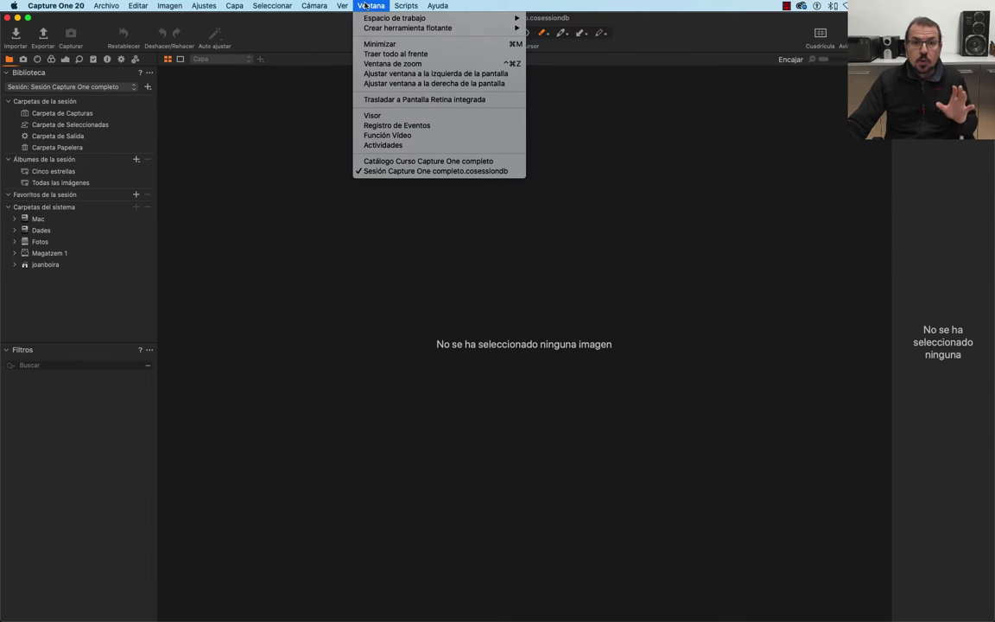
Switch to the Catálogo Curso Capture One completo window and open its import window
left_click(398, 162)
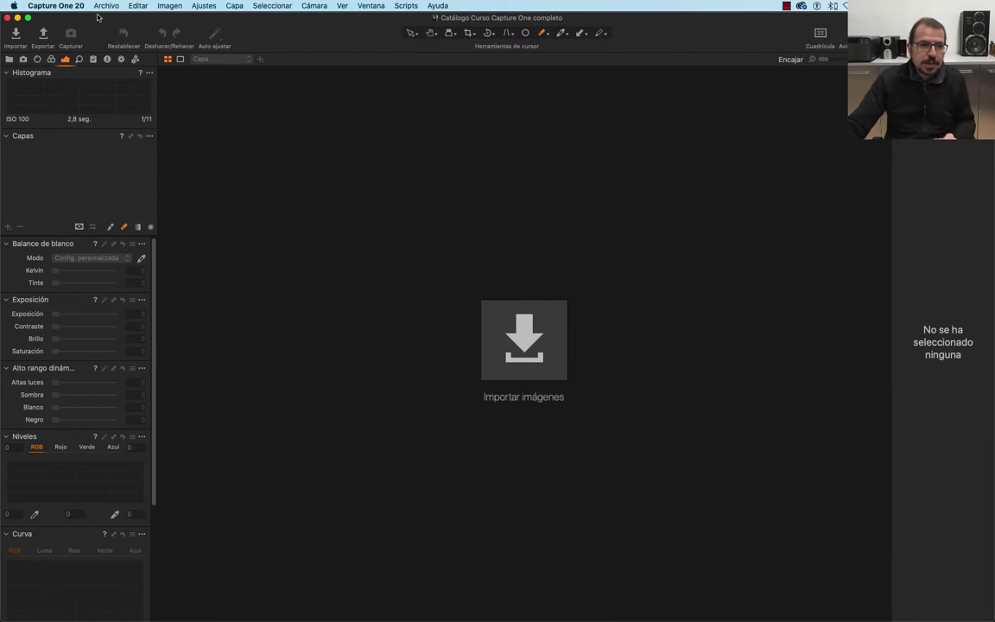
left_click(17, 38)
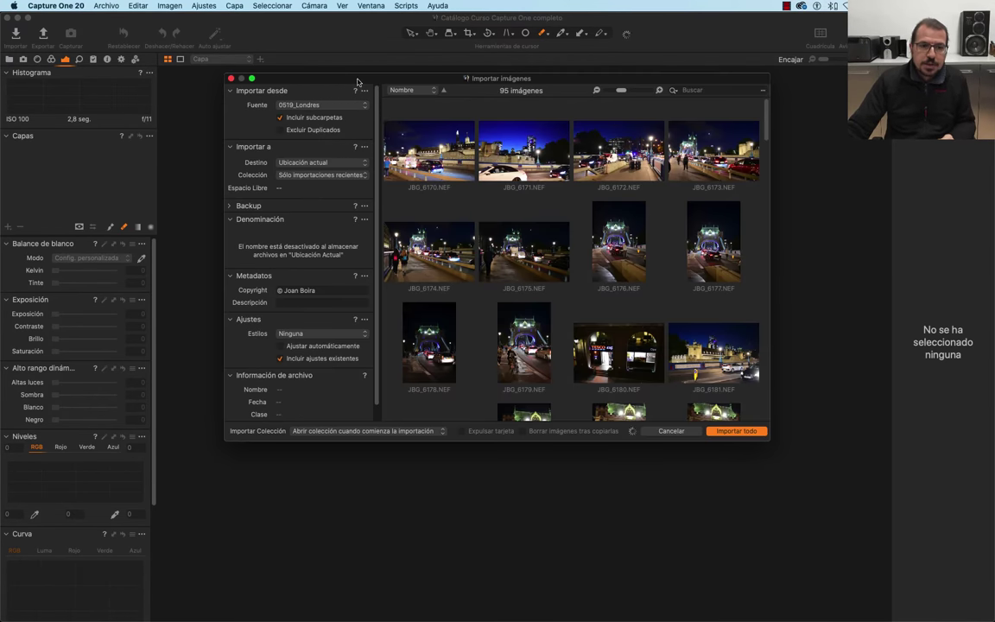
double_click(358, 82)
left_click_drag(1, 12, 164, 7)
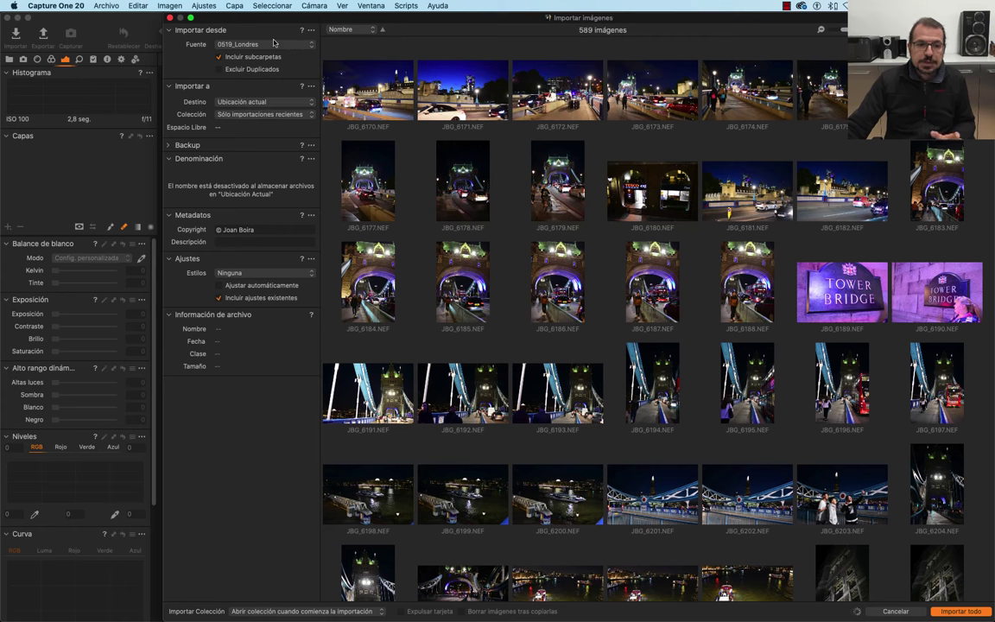
Keep 0519_Londres as the source and set the destination to Dentro del catálogo
left_click(303, 45)
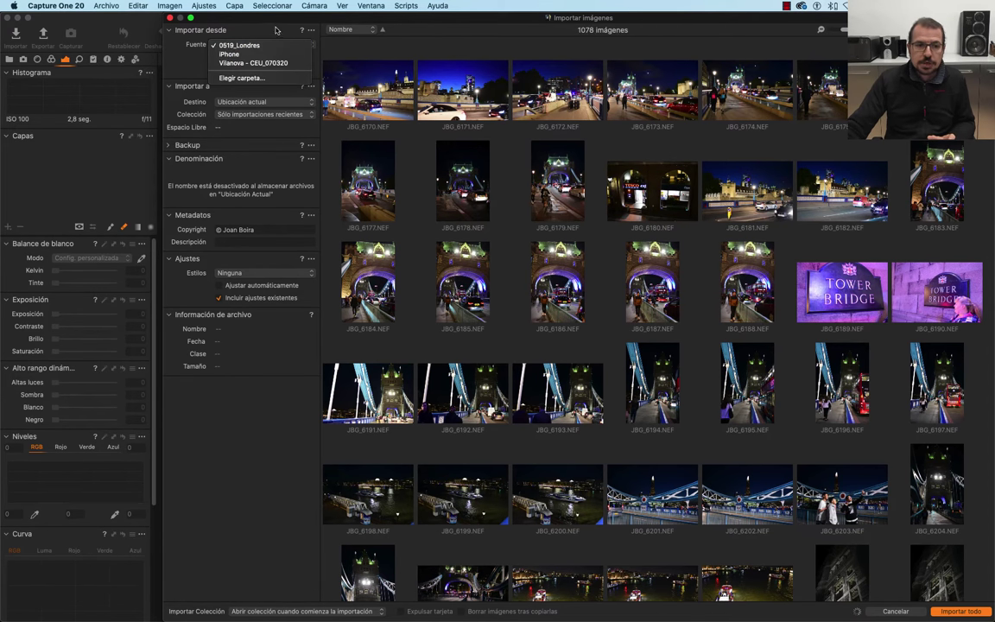
left_click(251, 46)
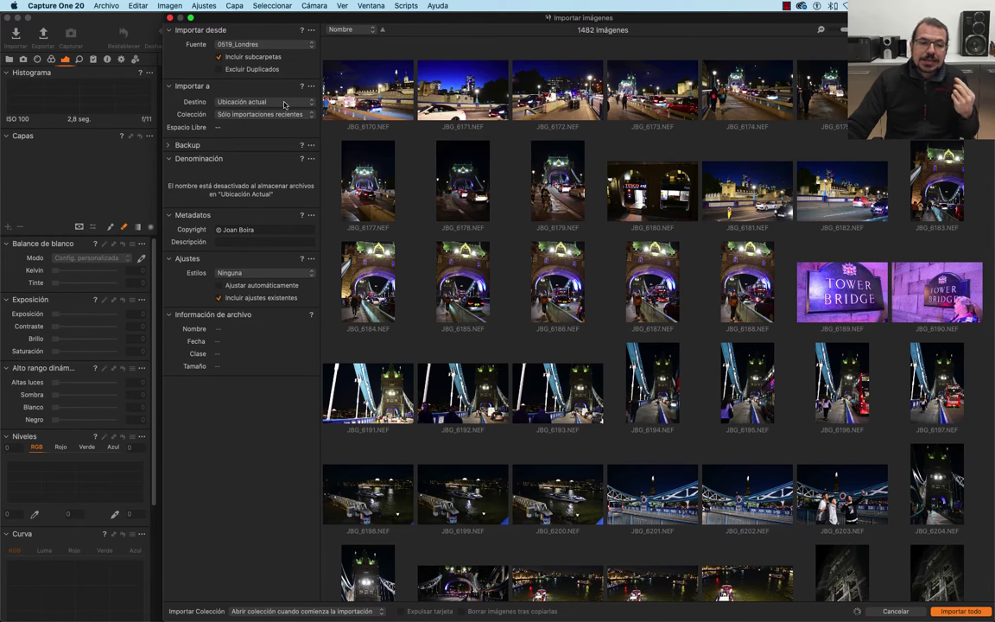
left_click(257, 102)
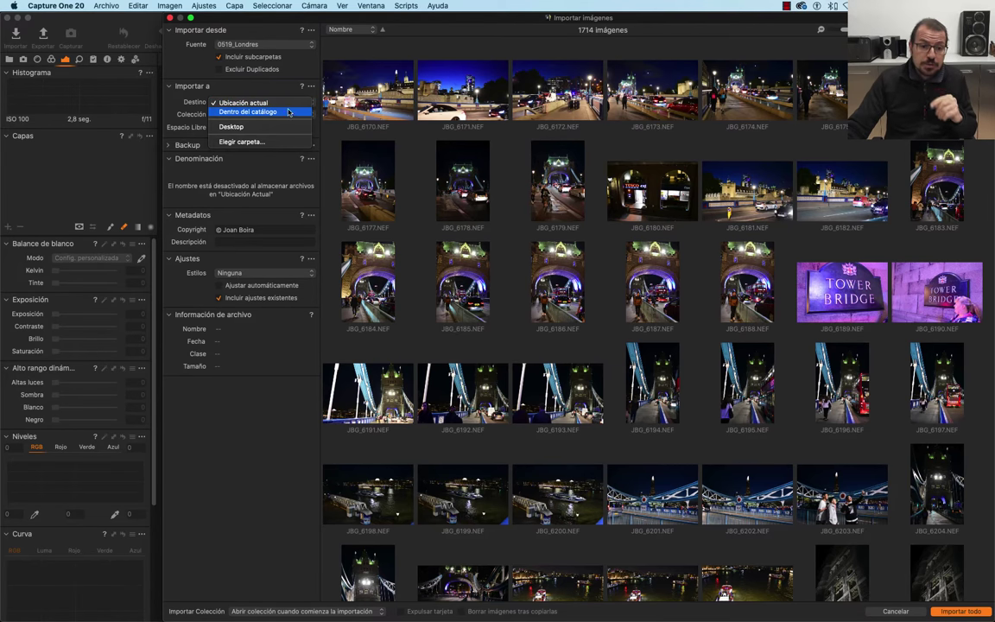
left_click(288, 113)
key("super+Tab")
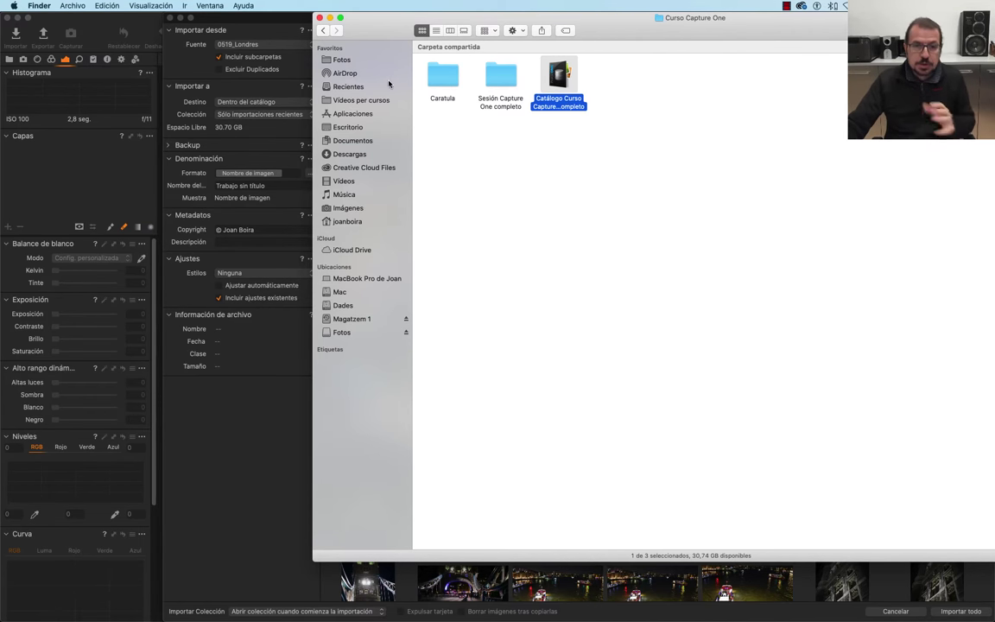
Bring Capture One's import window in front of Finder and open the Destino list
left_click(281, 25)
left_click(299, 102)
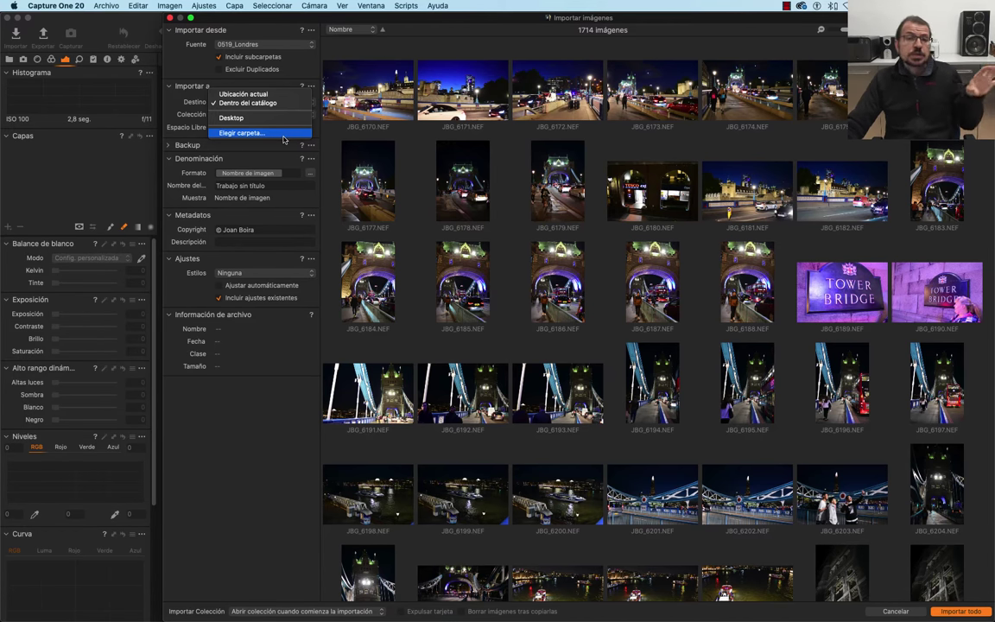
Set the import destination to Ubicación actual so photos stay where they are
left_click(283, 137)
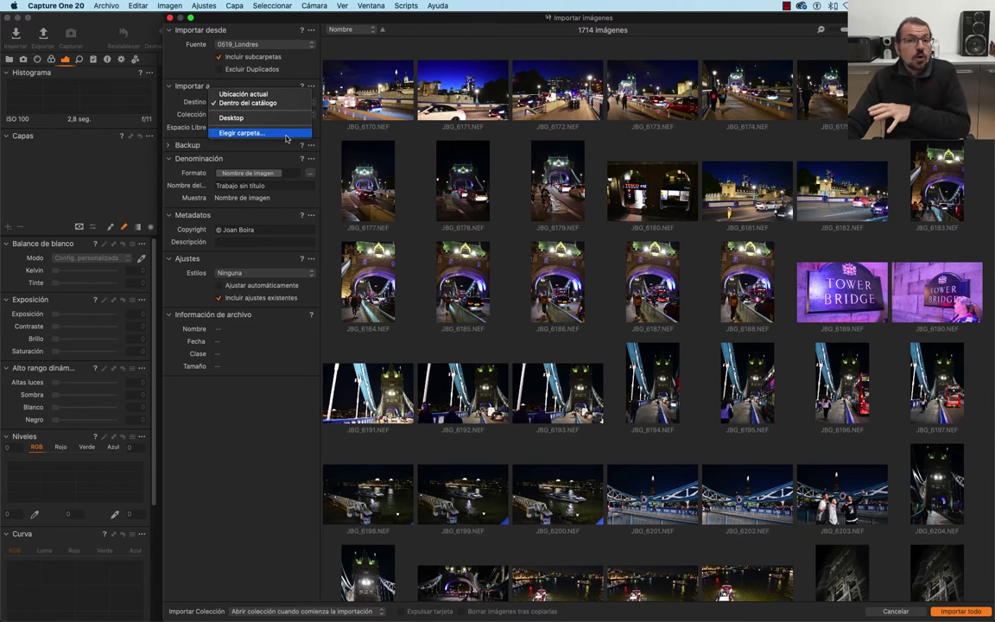
left_click(292, 94)
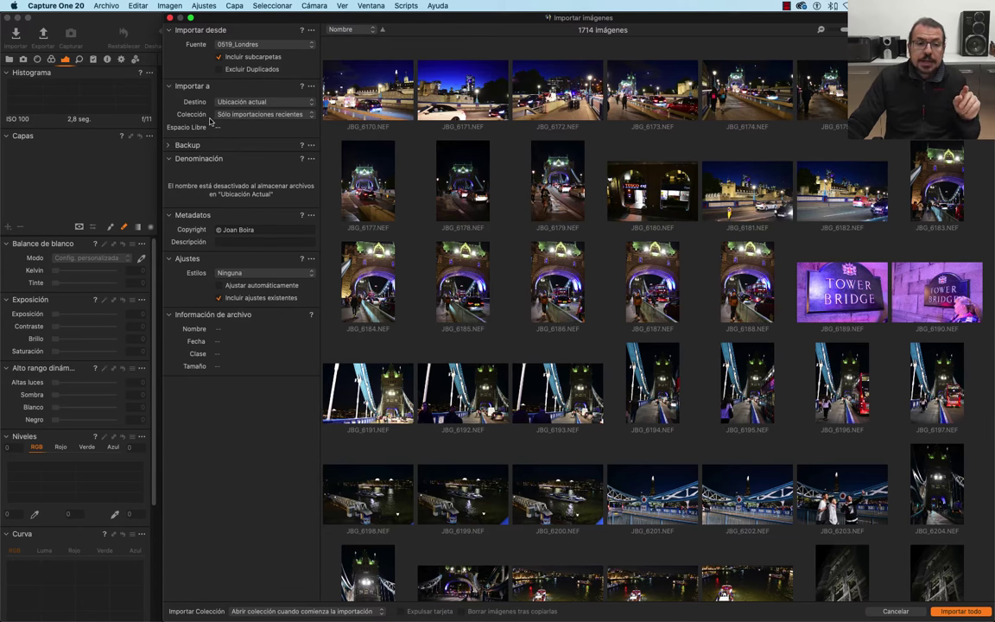
Keep the import collection set to Sólo importaciones recientes
left_click(256, 116)
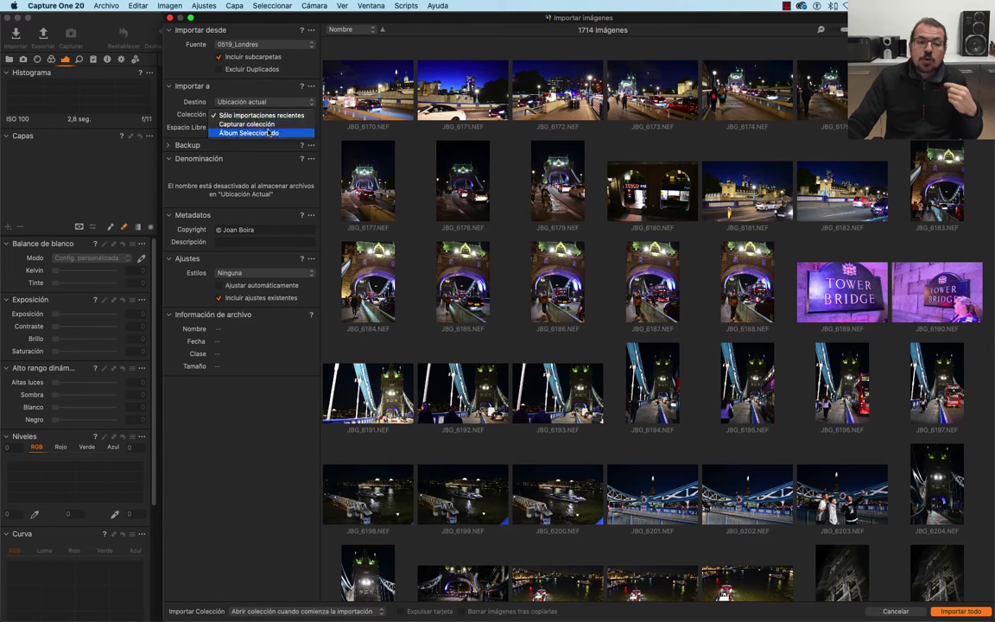
left_click(198, 118)
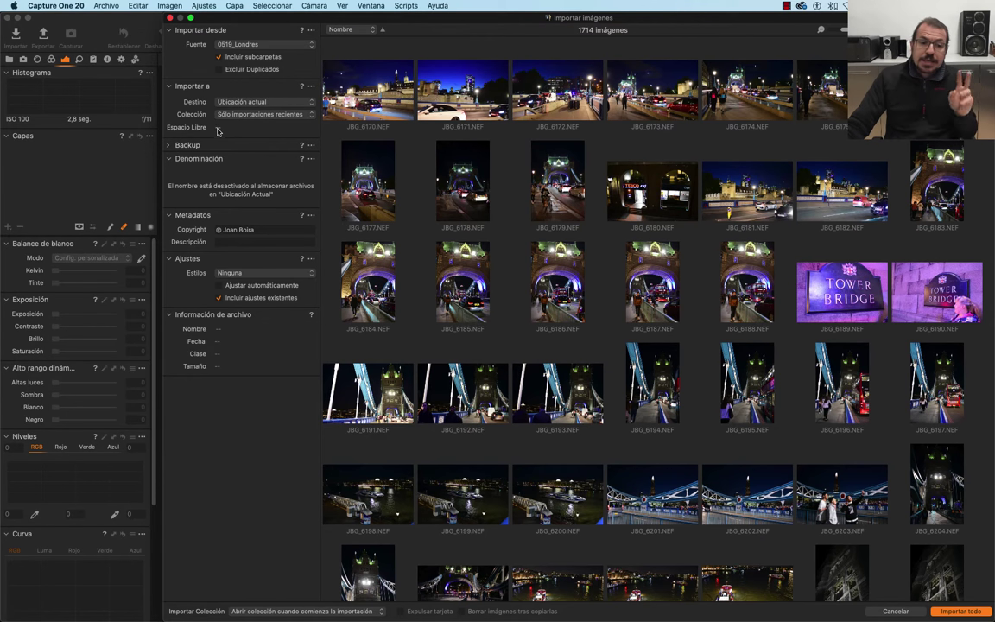
left_click(294, 102)
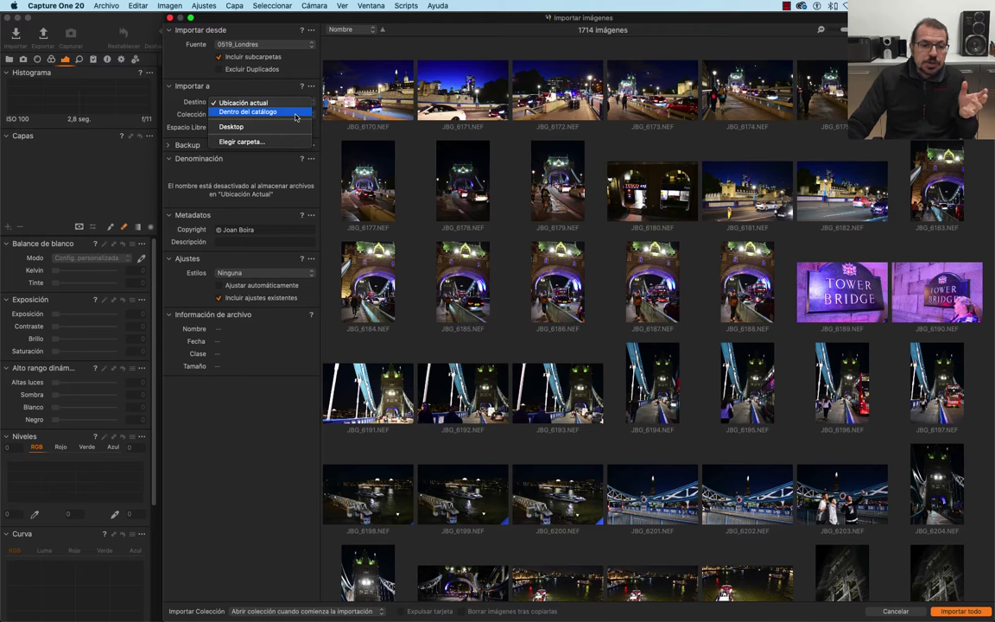
Set the import destination to the Desktop and focus the Subcarpeta field
left_click(305, 126)
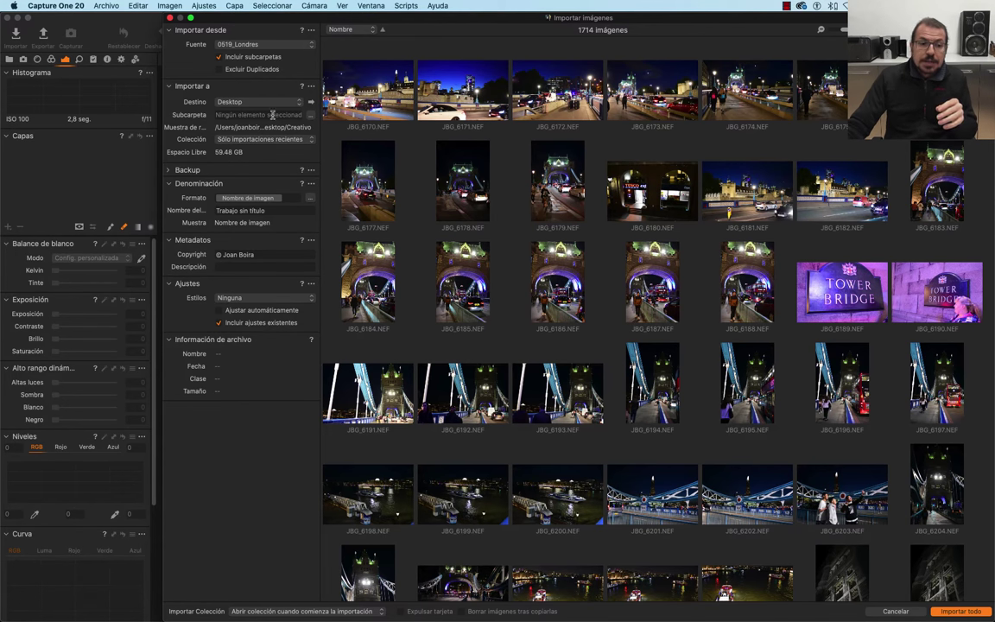
left_click(235, 116)
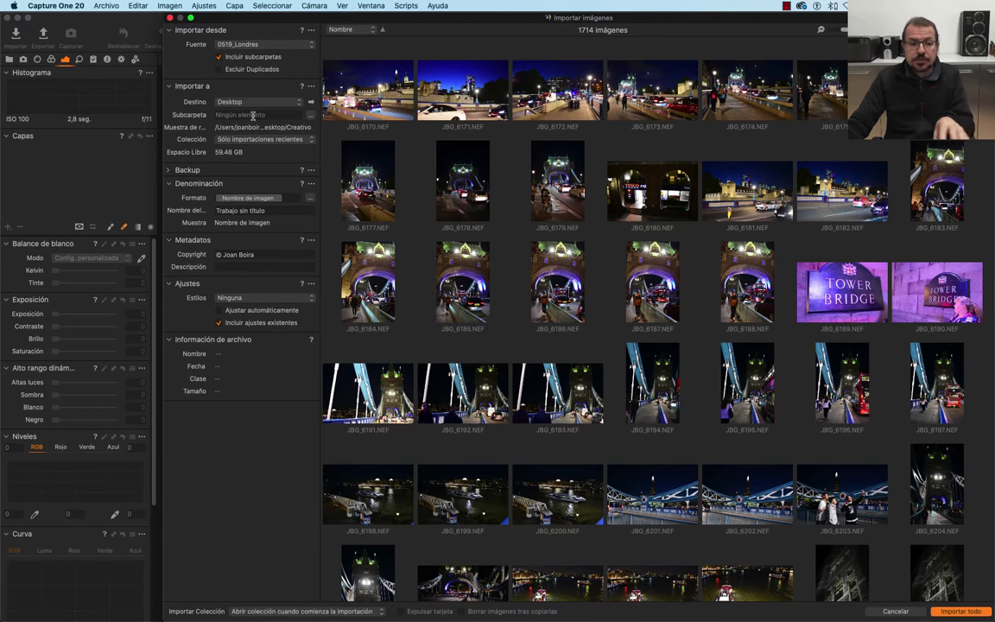
left_click(310, 103)
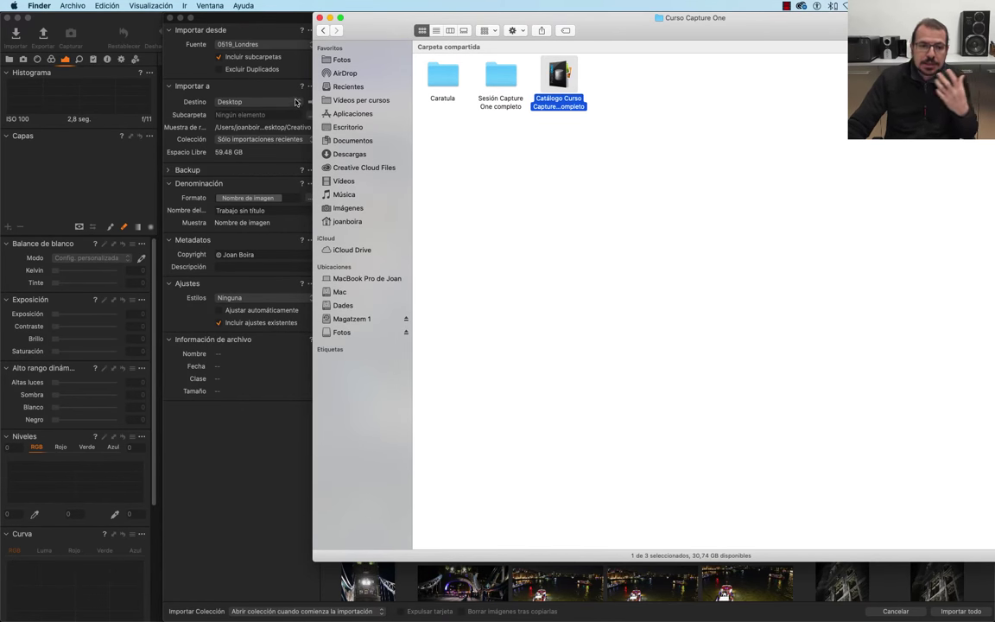
left_click(252, 77)
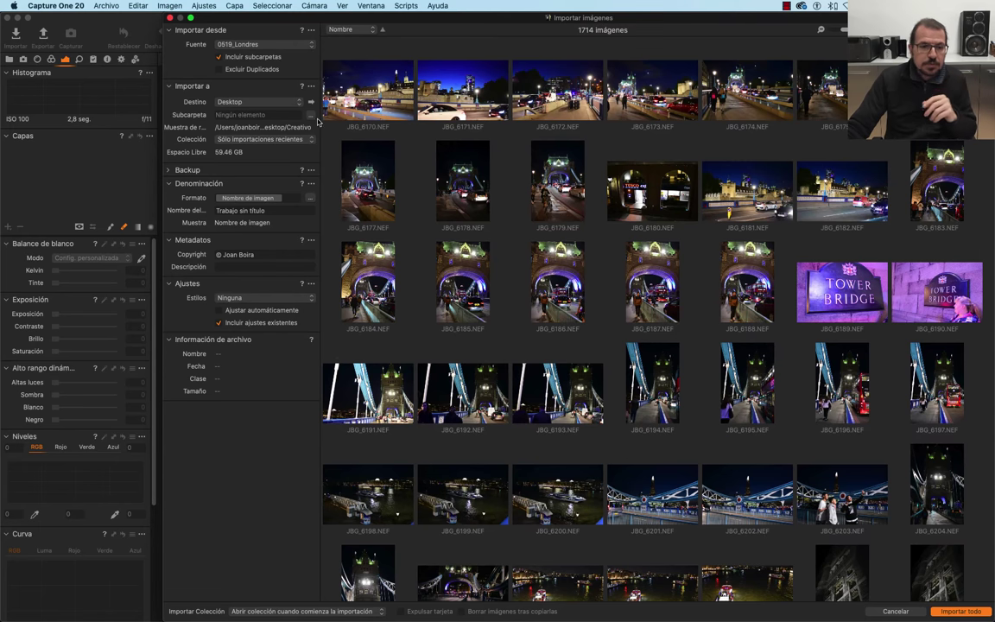
left_click(310, 117)
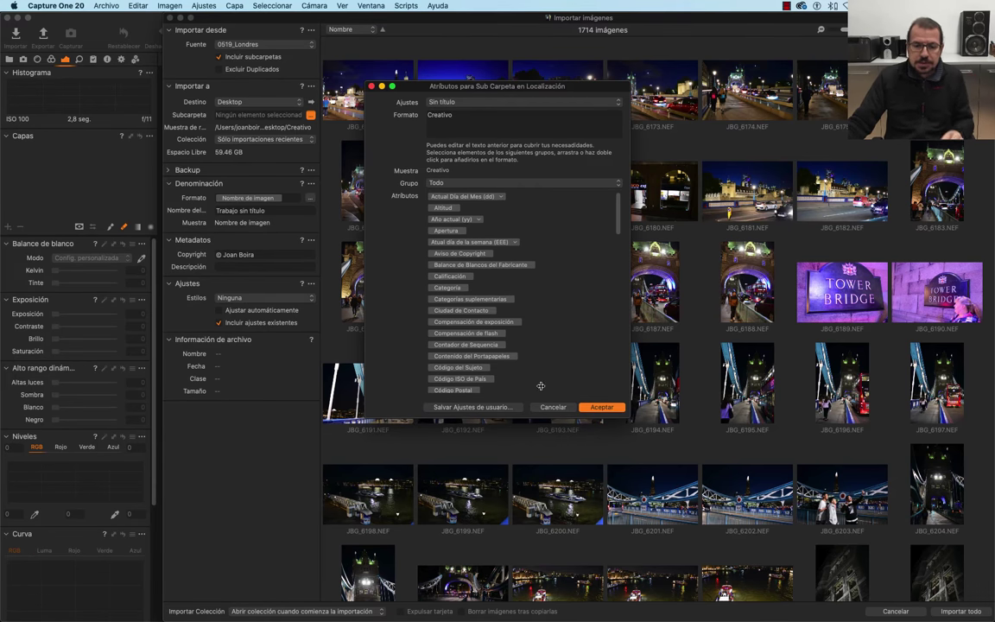
key("Escape")
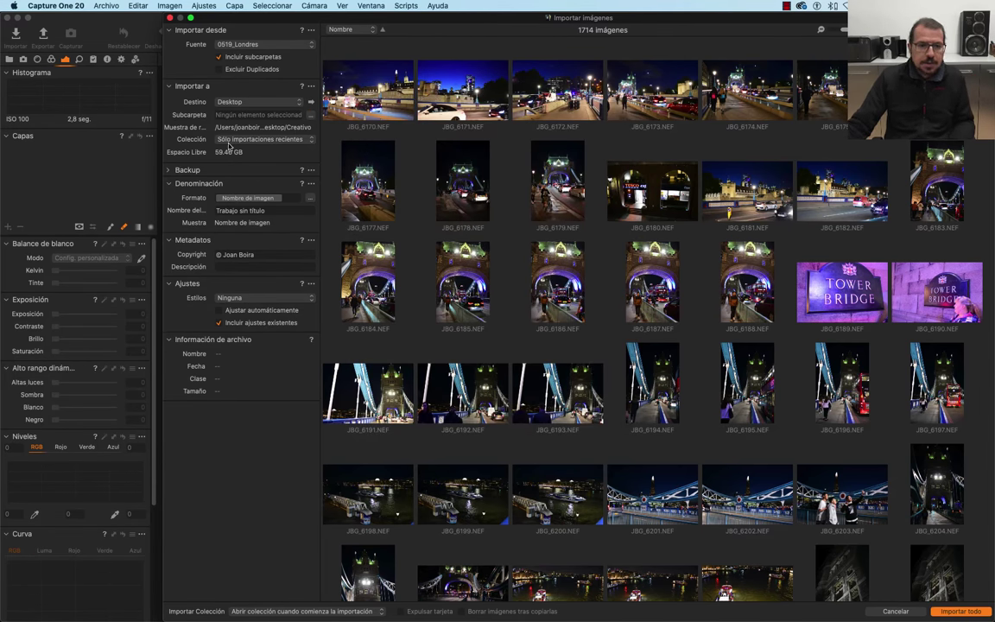
Expand Backup, try a backup folder choice, then leave backup copying off with Desktop destination
left_click(174, 170)
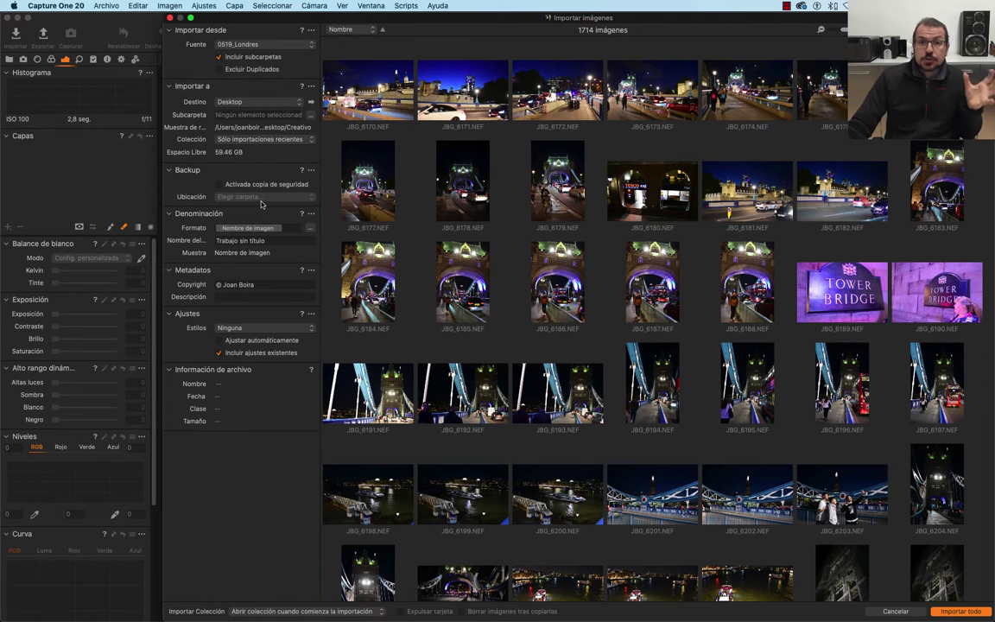
left_click(292, 103)
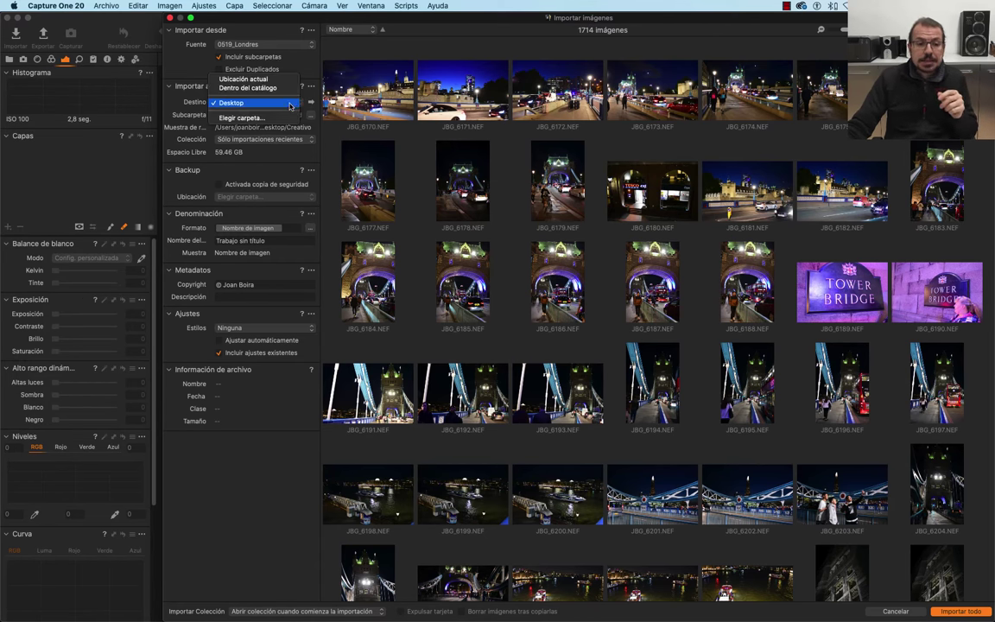
left_click(292, 104)
left_click(232, 185)
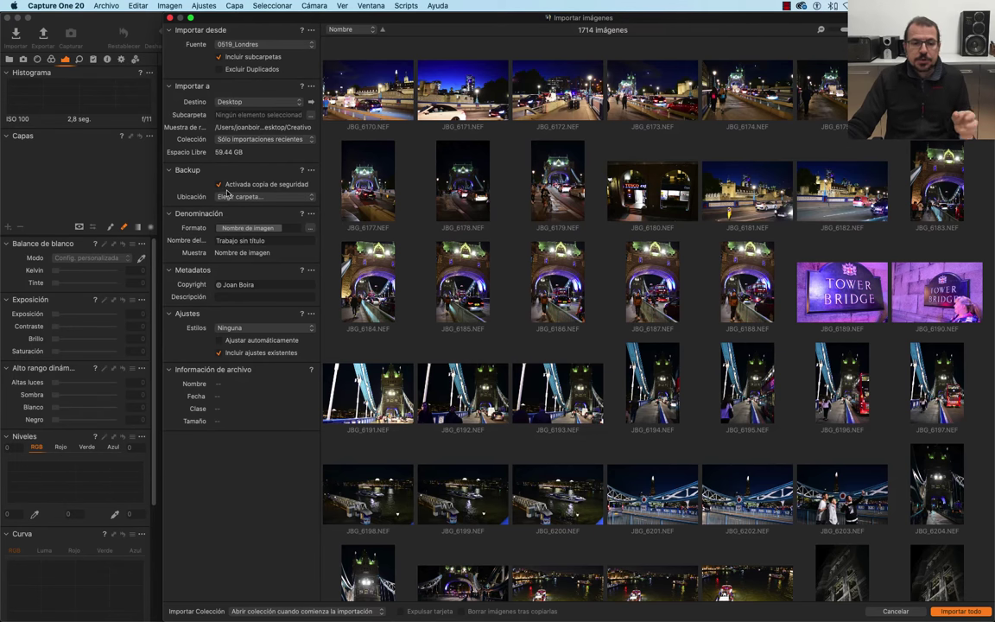
left_click(292, 198)
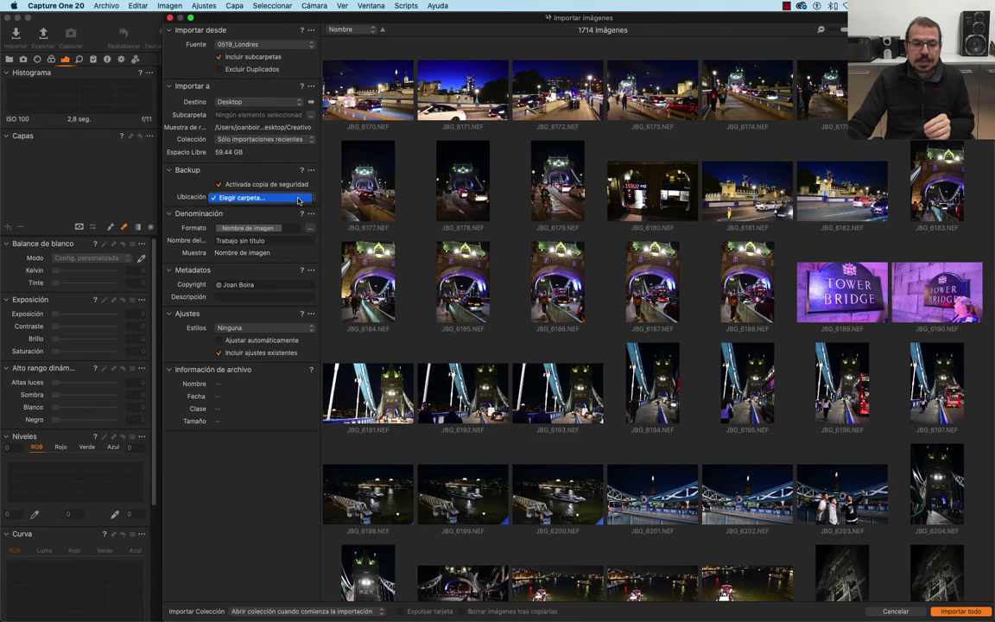
left_click(299, 201)
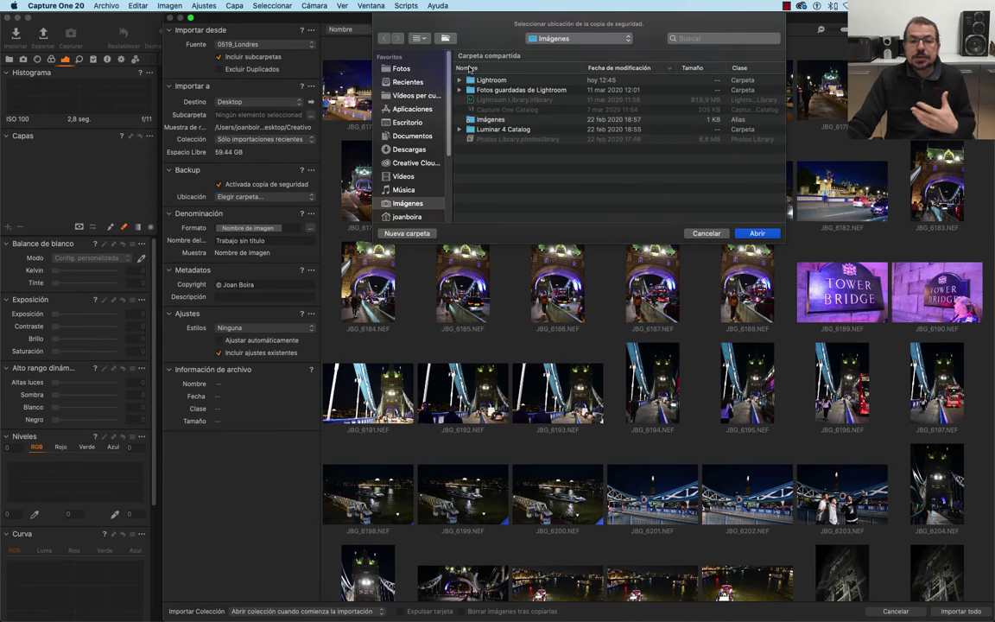
left_click(706, 233)
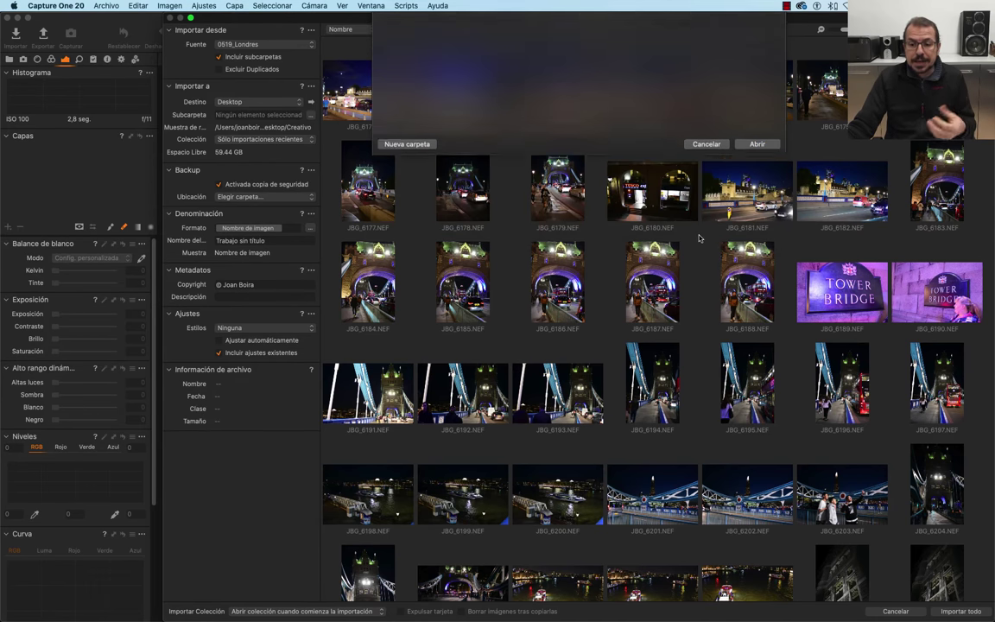
left_click(220, 185)
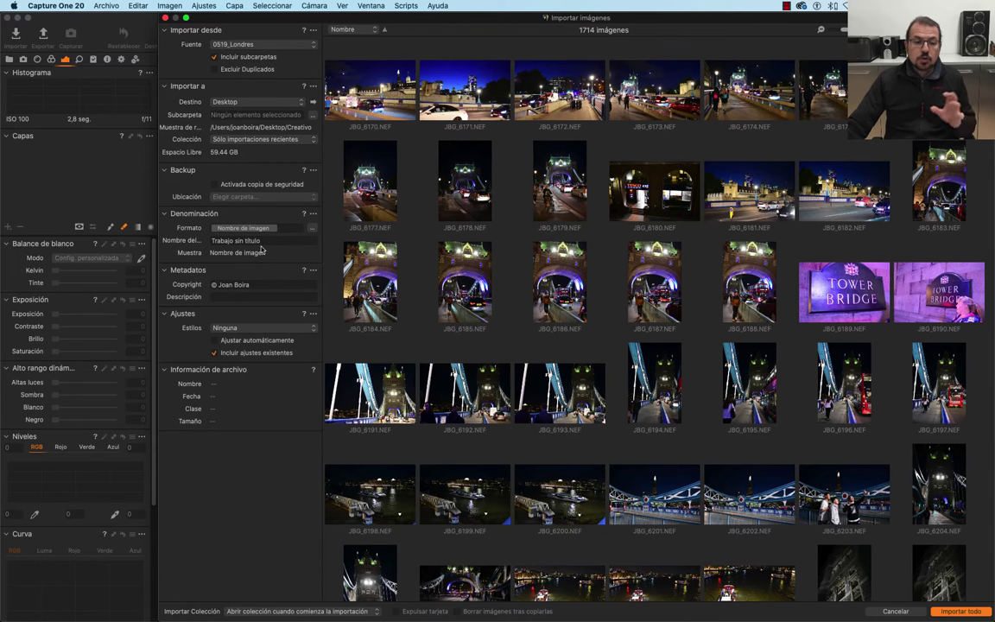
left_click(312, 227)
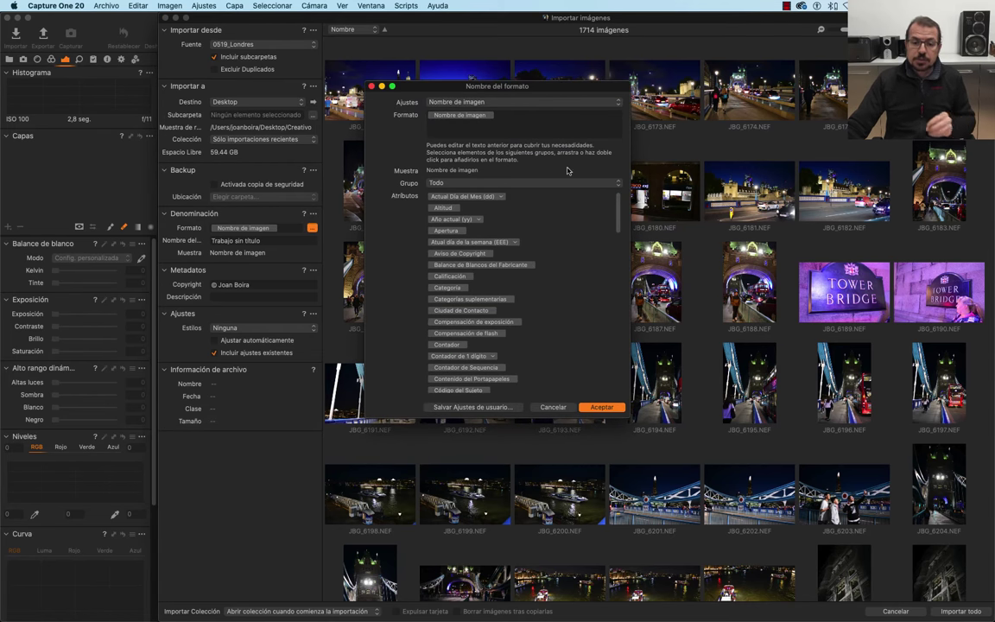
left_click(370, 86)
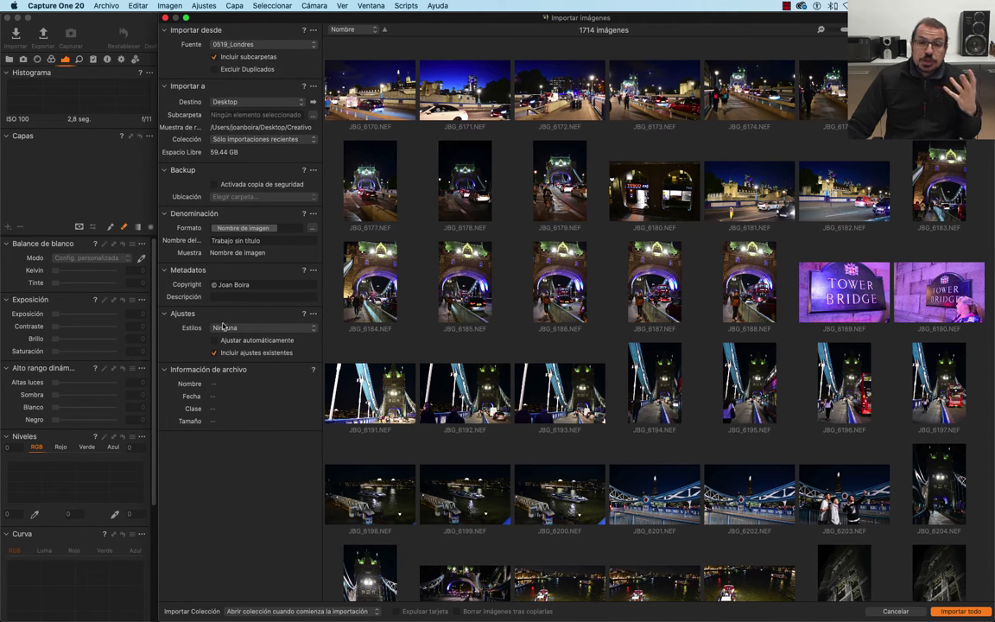
left_click(307, 331)
mouse_move(250, 358)
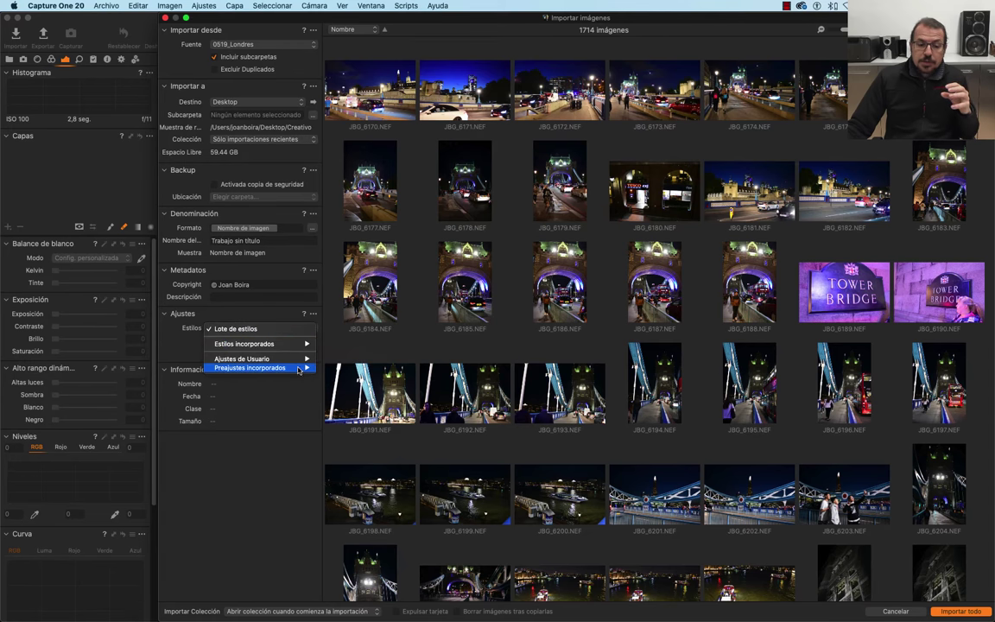
left_click(257, 296)
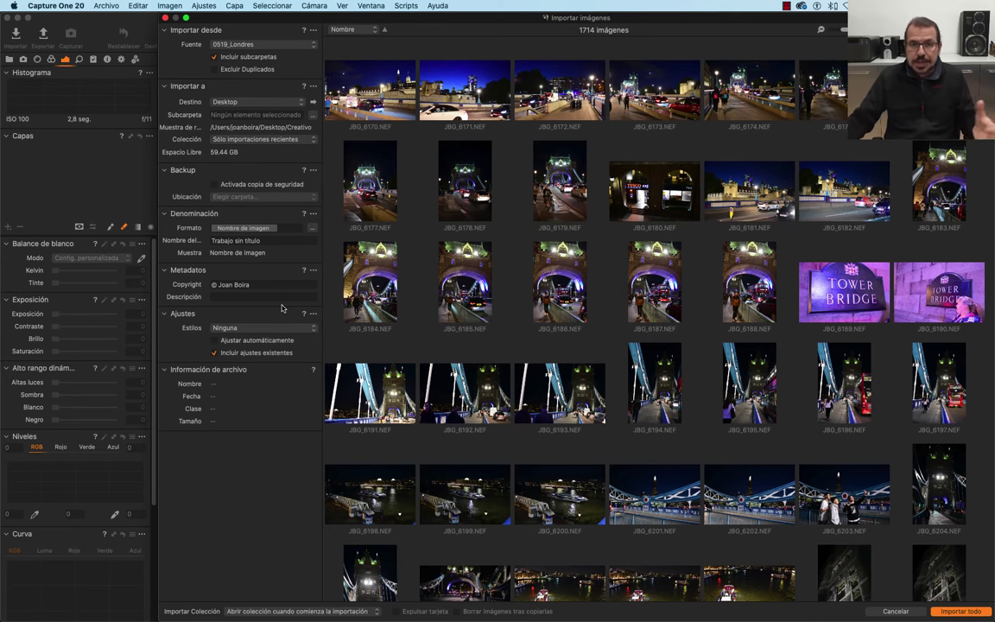
Try selecting JBG_6186, JBG_6170 and JBG_6192, then deselect all so Importar todo returns
left_click(468, 271)
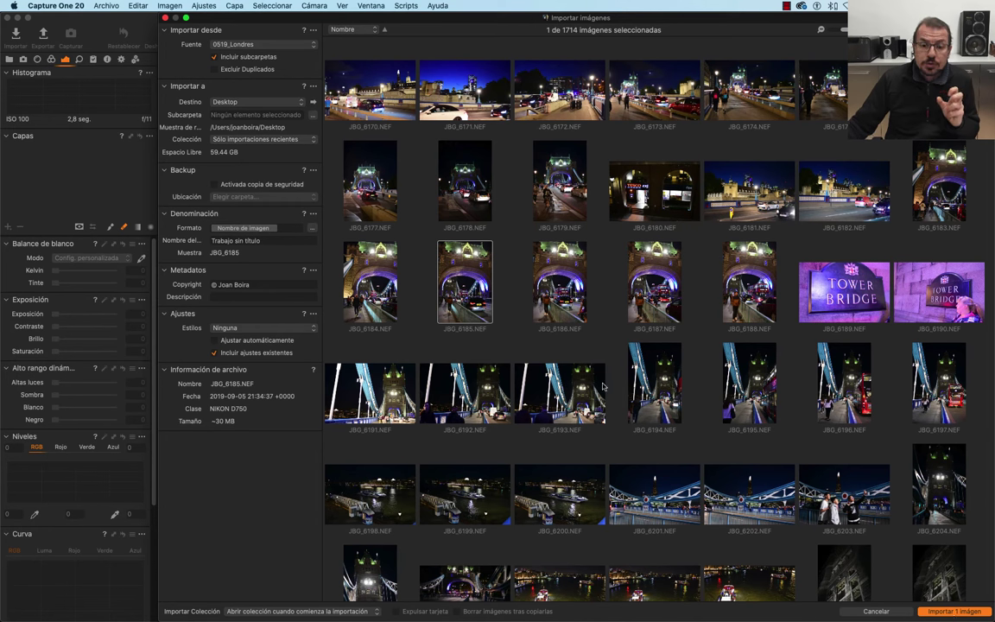
left_click(508, 298)
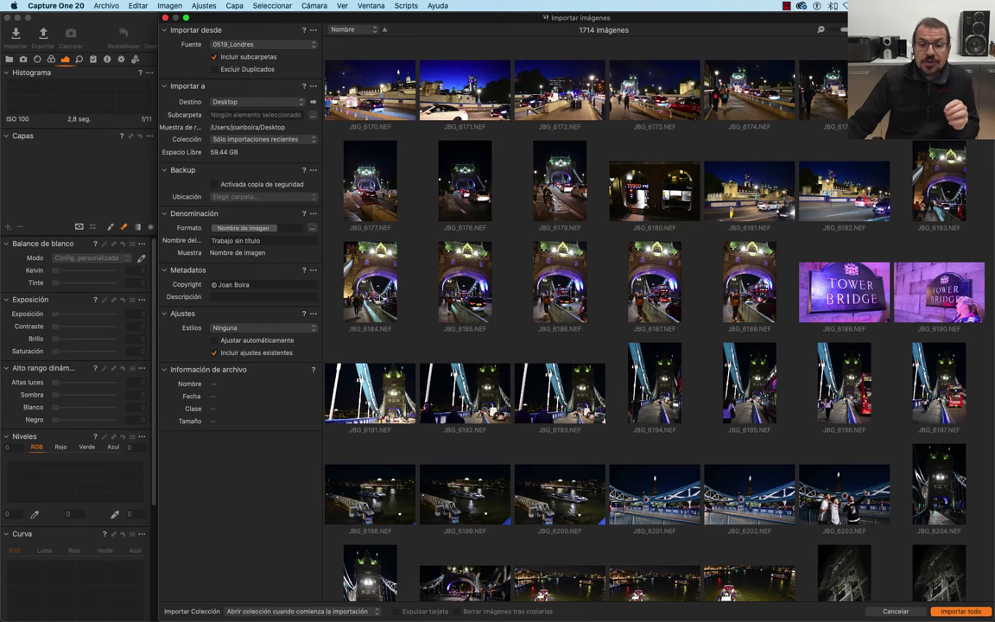
left_click(557, 285)
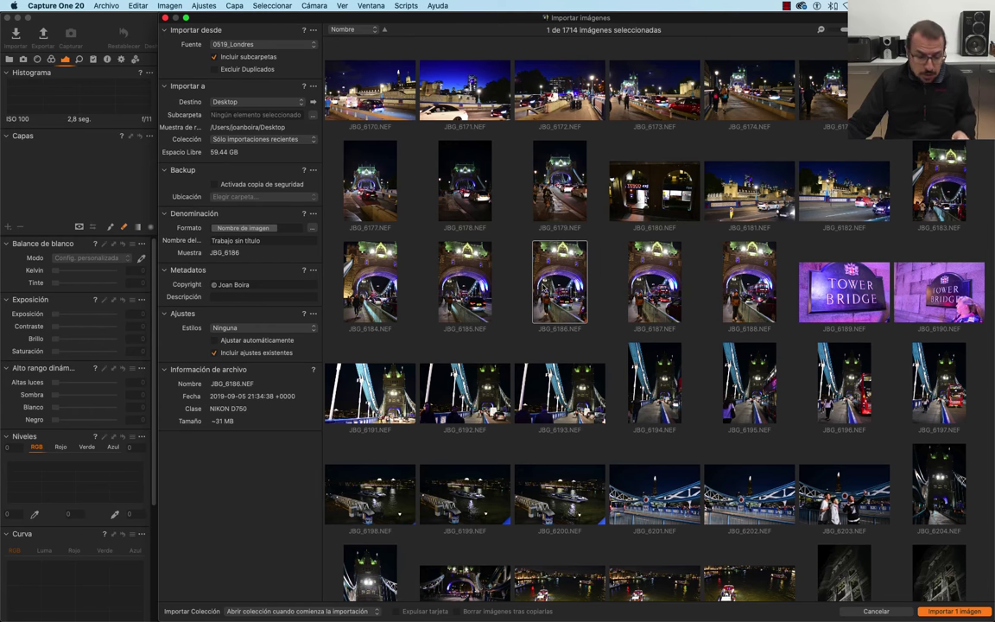
left_click(370, 90, "super")
left_click(465, 394, "super")
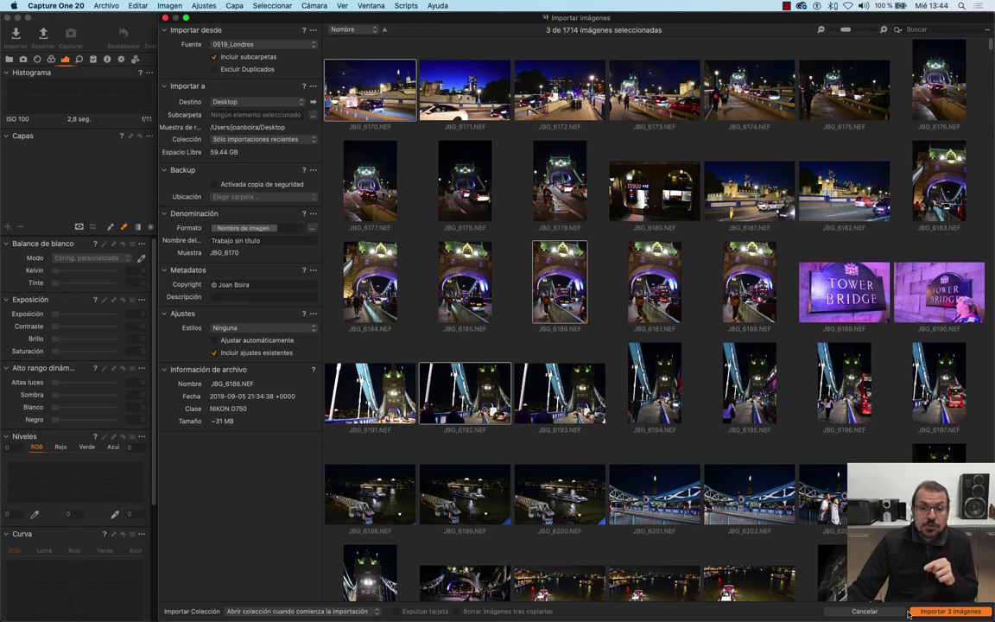
scroll(562, 361, "down", 2)
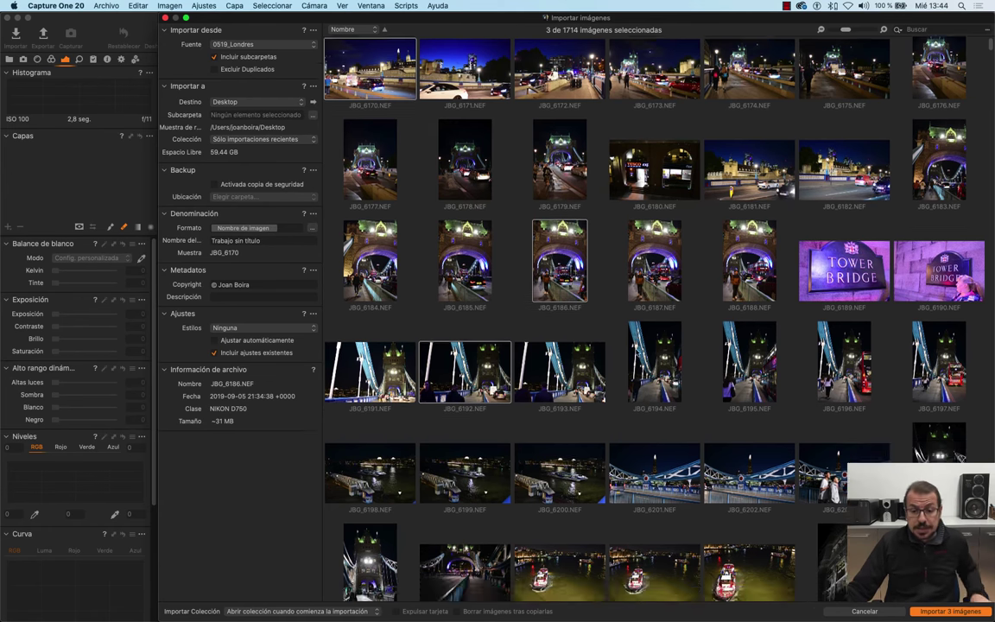
scroll(605, 355, "down", 15)
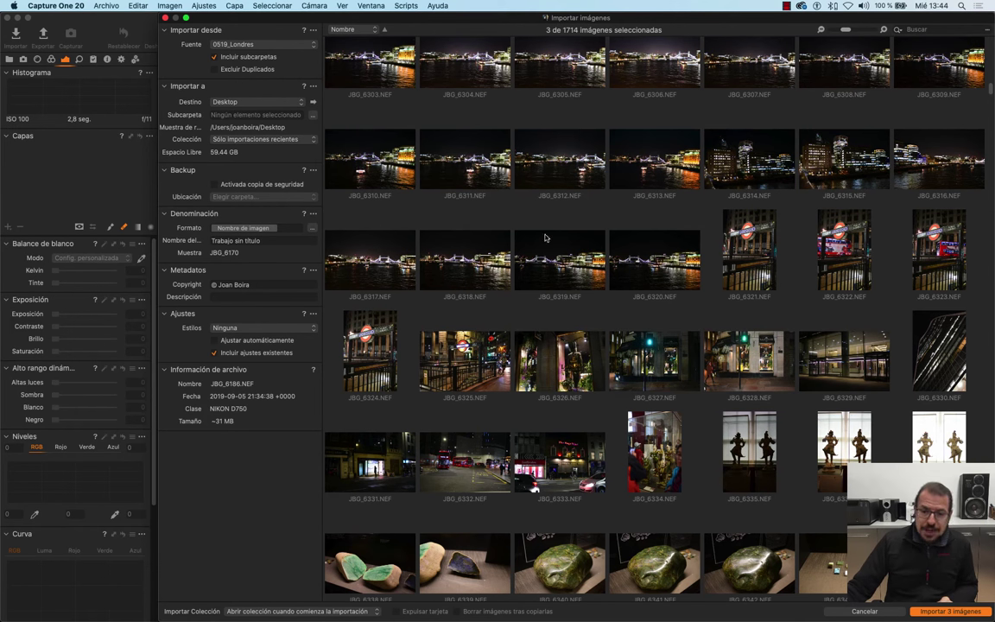
left_click(510, 312)
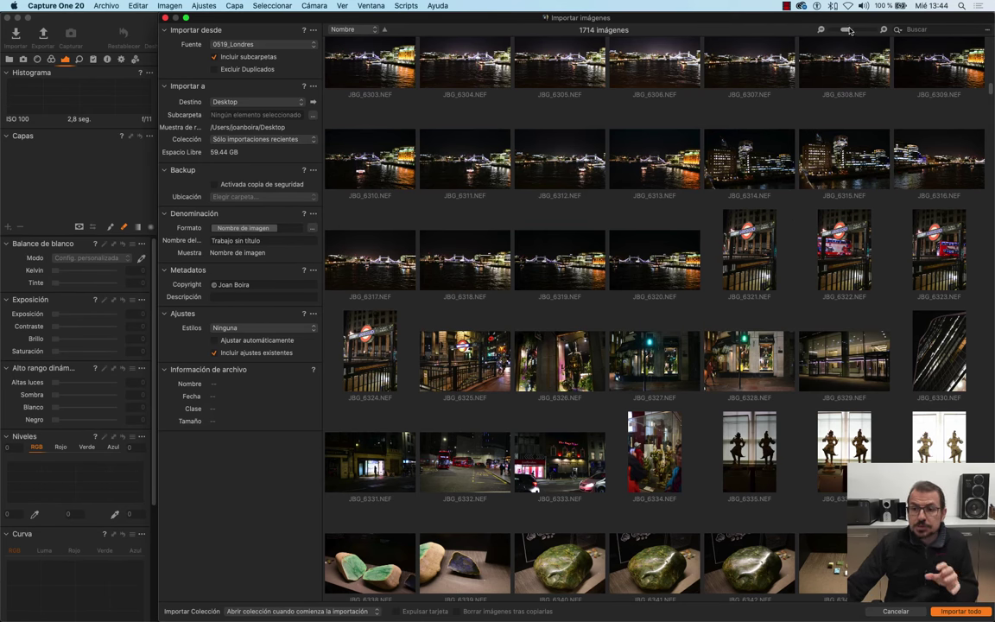
Maximize the import window, resize the thumbnails, and show the advanced rating search options
left_click_drag(846, 33, 749, 31)
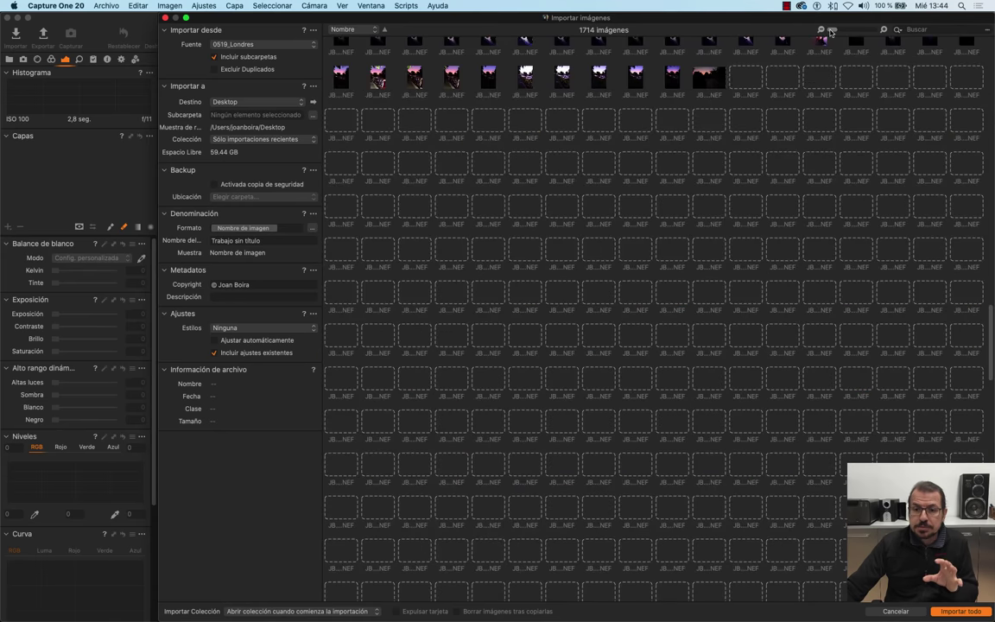
left_click(186, 17)
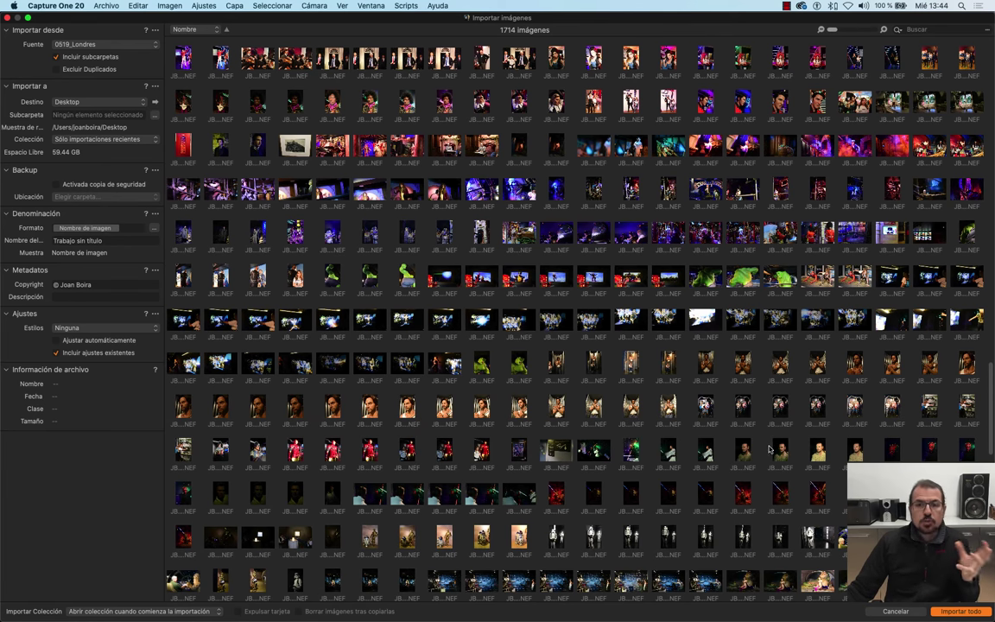
left_click_drag(868, 33, 881, 32)
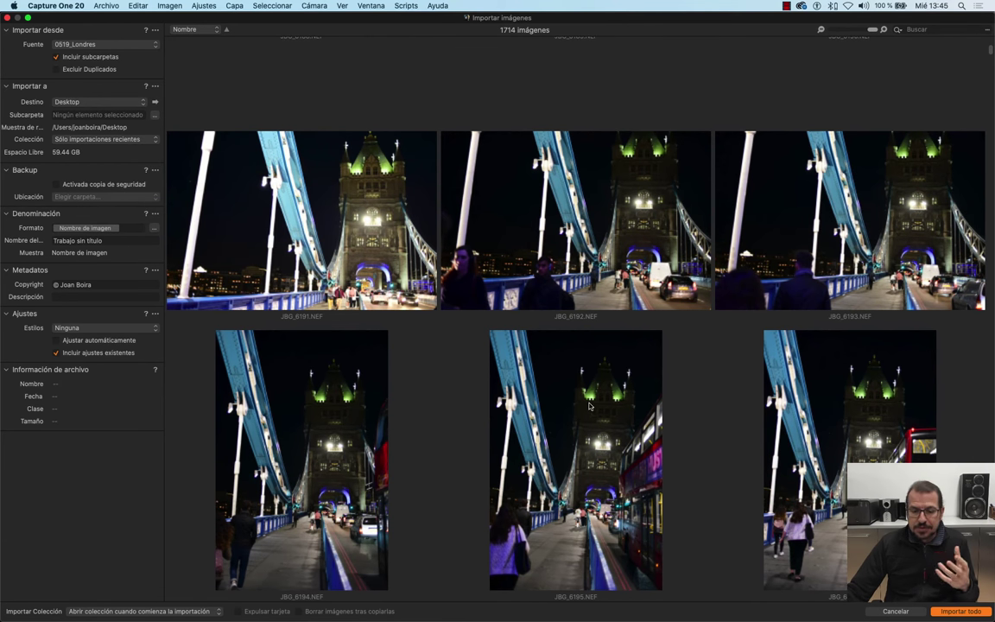
left_click(853, 31)
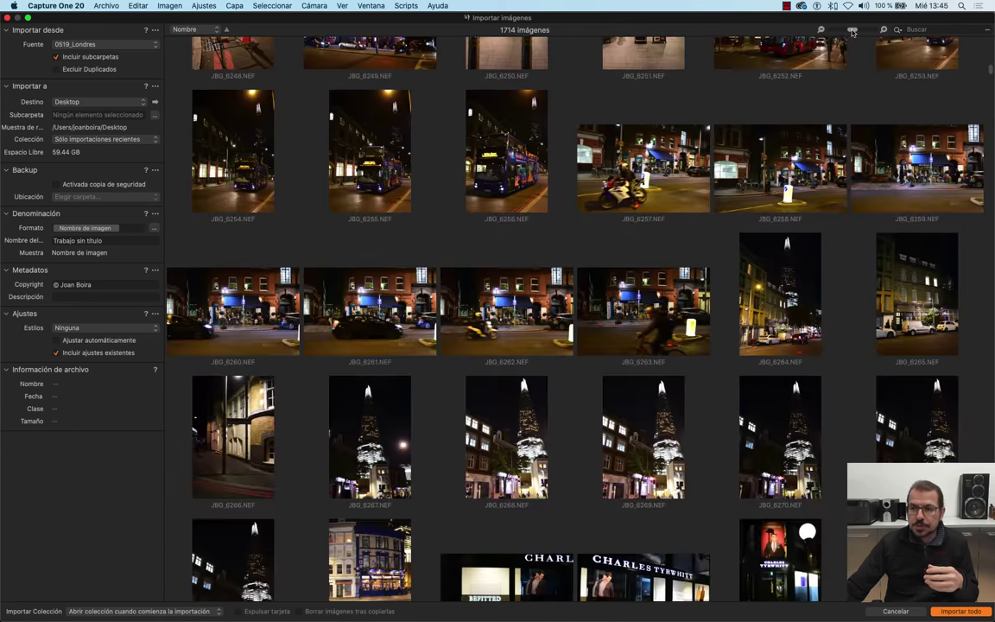
left_click(900, 32)
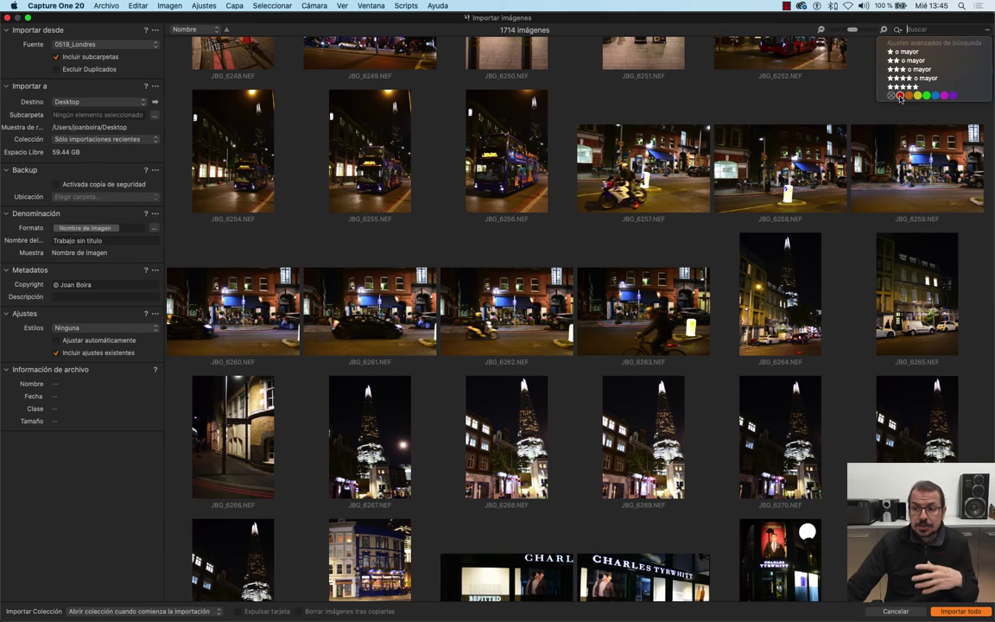
Close the rating options, then enter and clear a 6257 search in Buscar
left_click(942, 22)
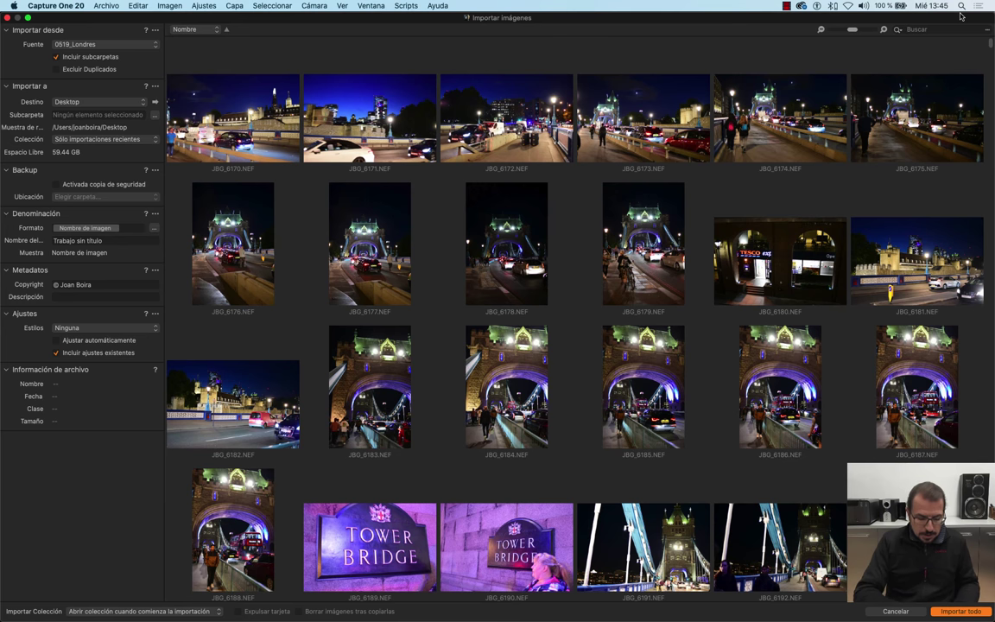
type("6257")
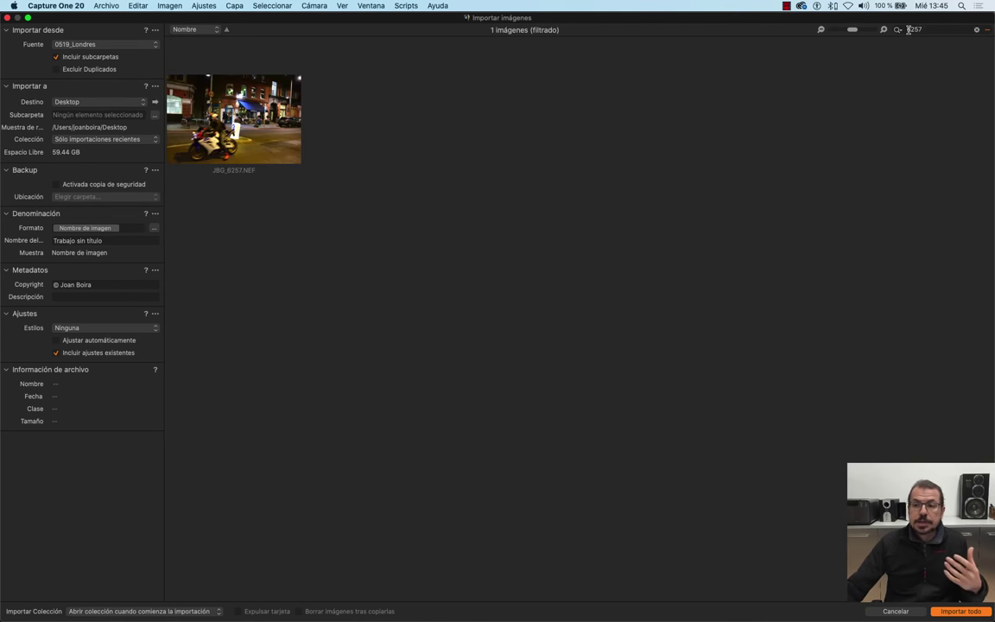
key("super+a")
key("BackSpace")
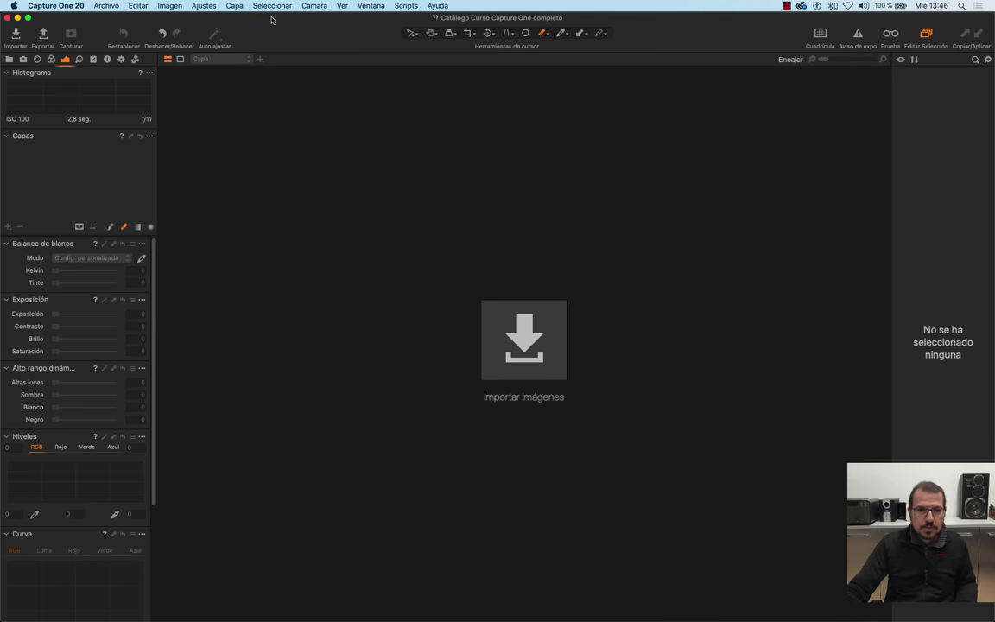
left_click(370, 5)
left_click(389, 159)
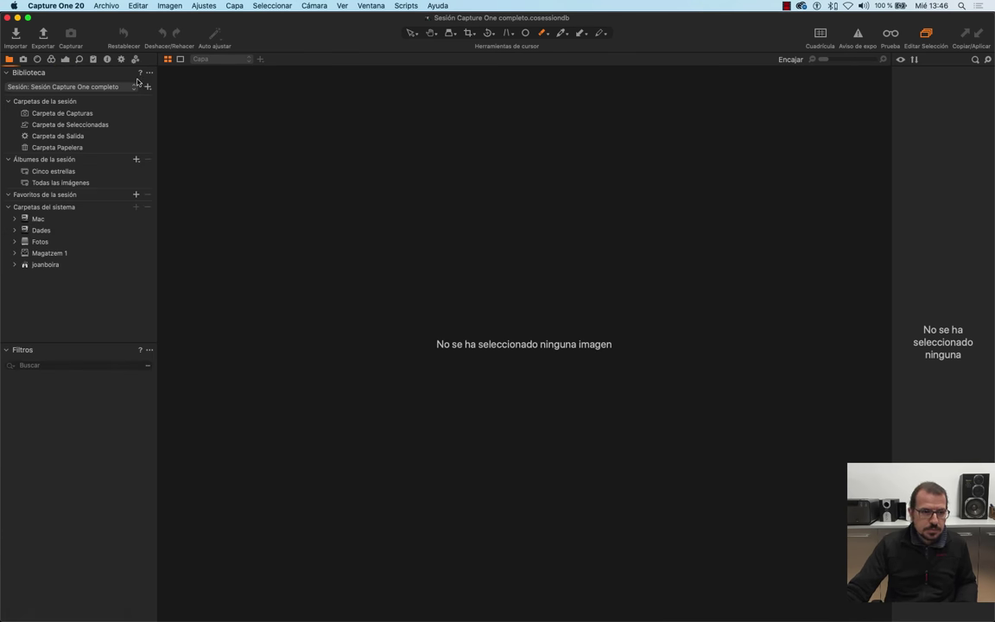
left_click(15, 34)
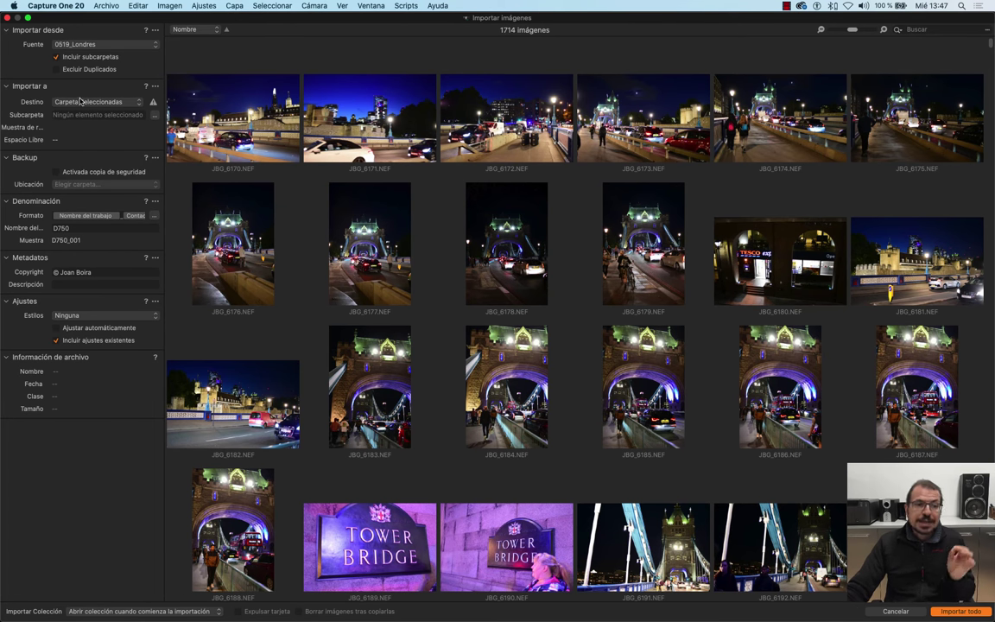
left_click(128, 101)
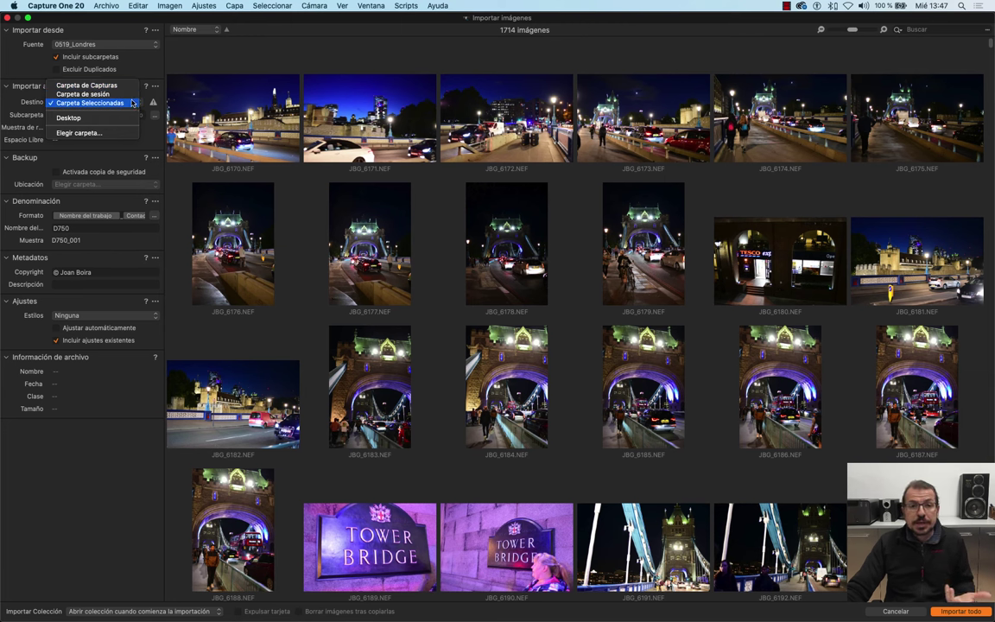
left_click(121, 103)
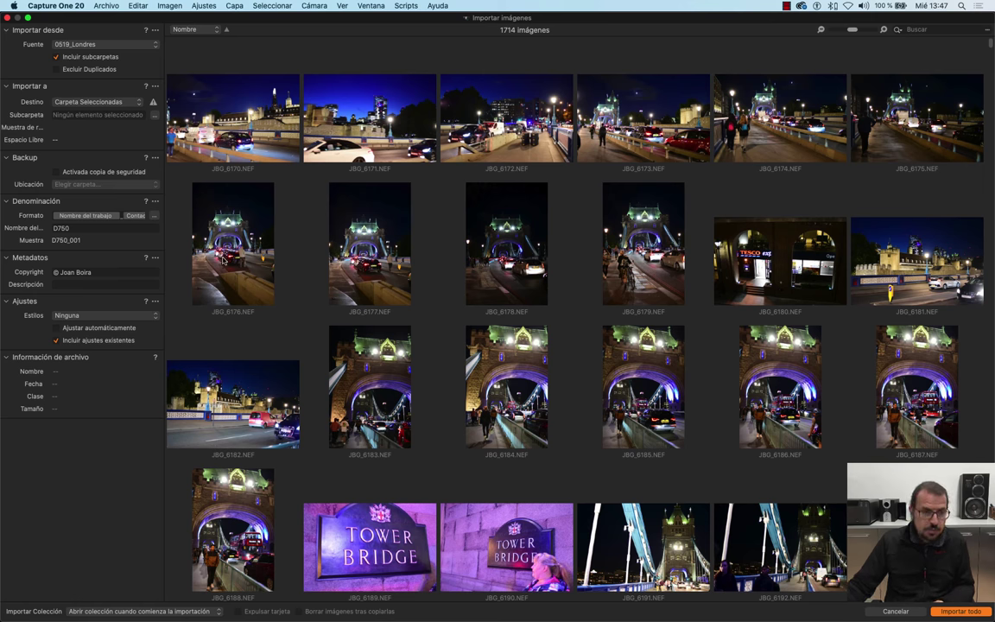
key("Escape")
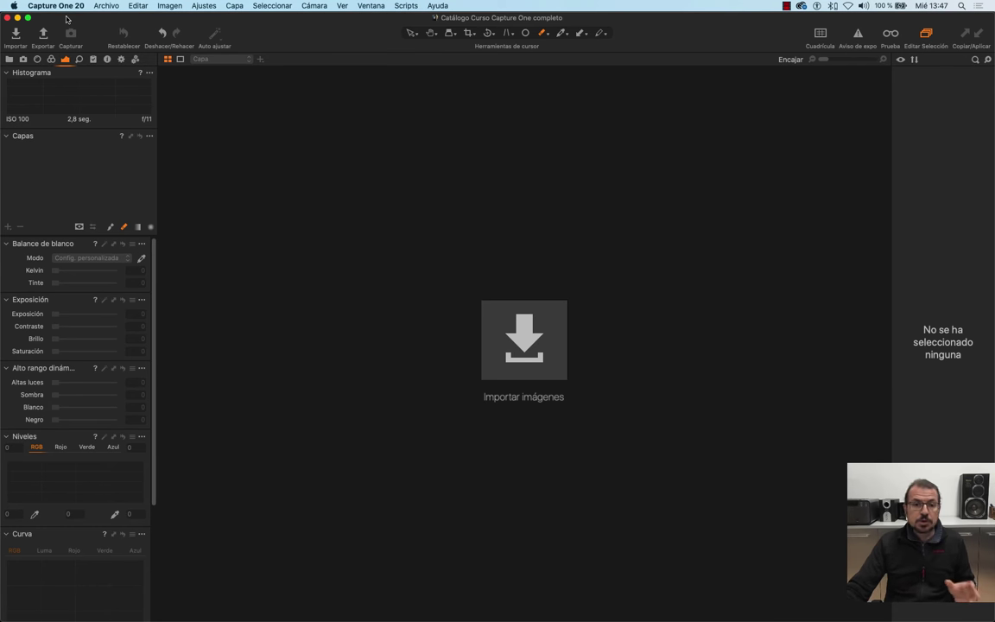
Reopen the import window on Fotos Curso with Incluir subcarpetas on, listing 106 images
left_click(16, 36)
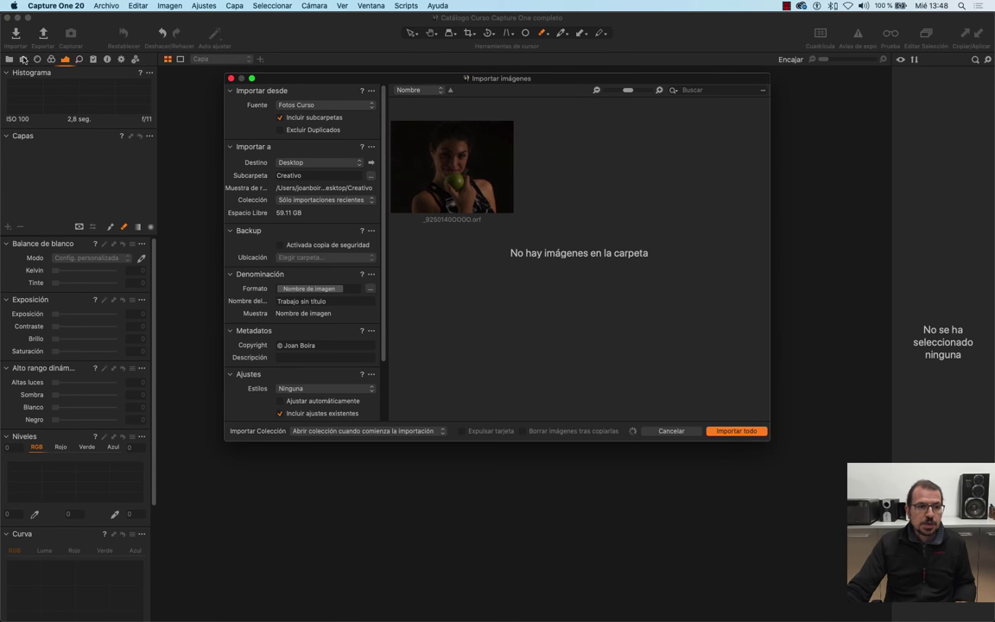
double_click(315, 79)
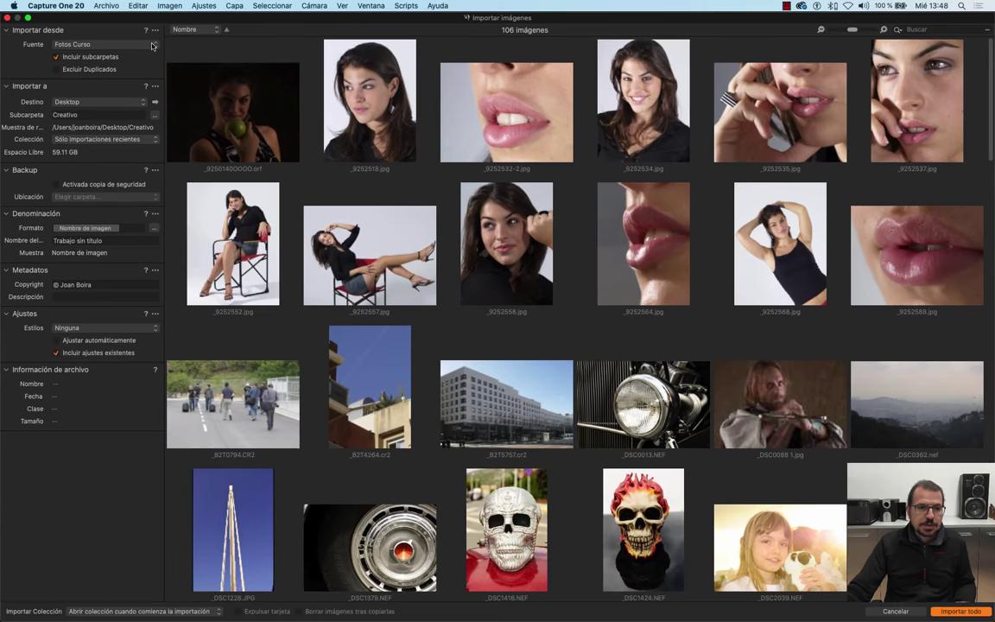
left_click(86, 44)
left_click(95, 47)
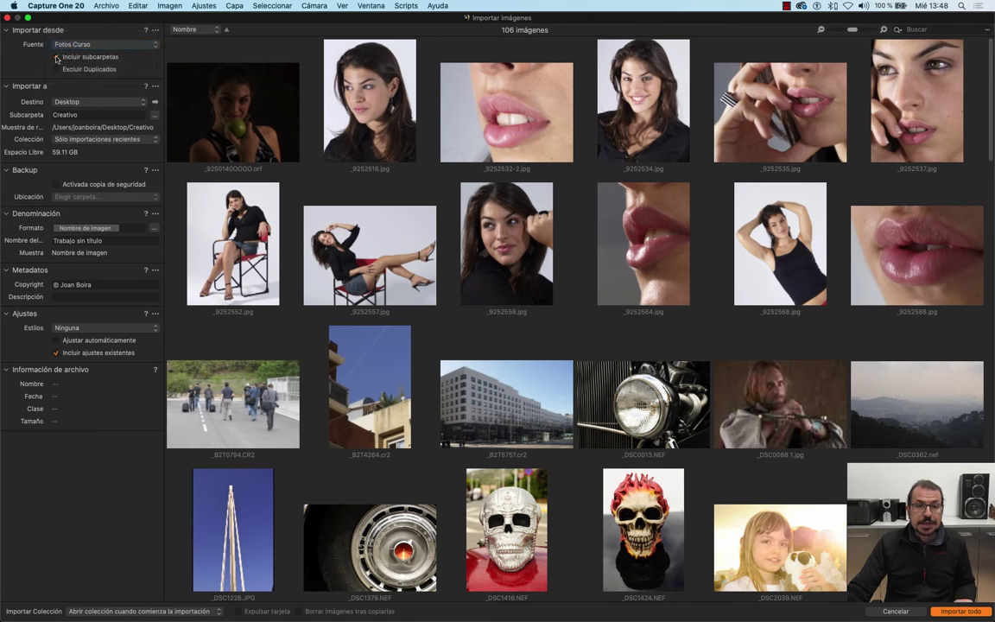
left_click(56, 58)
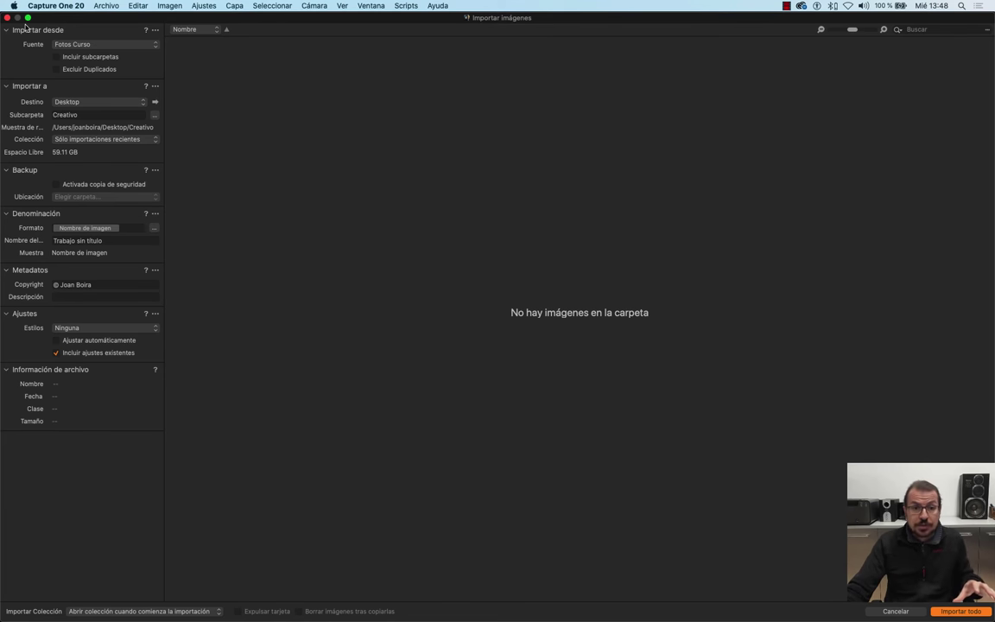
left_click(57, 57)
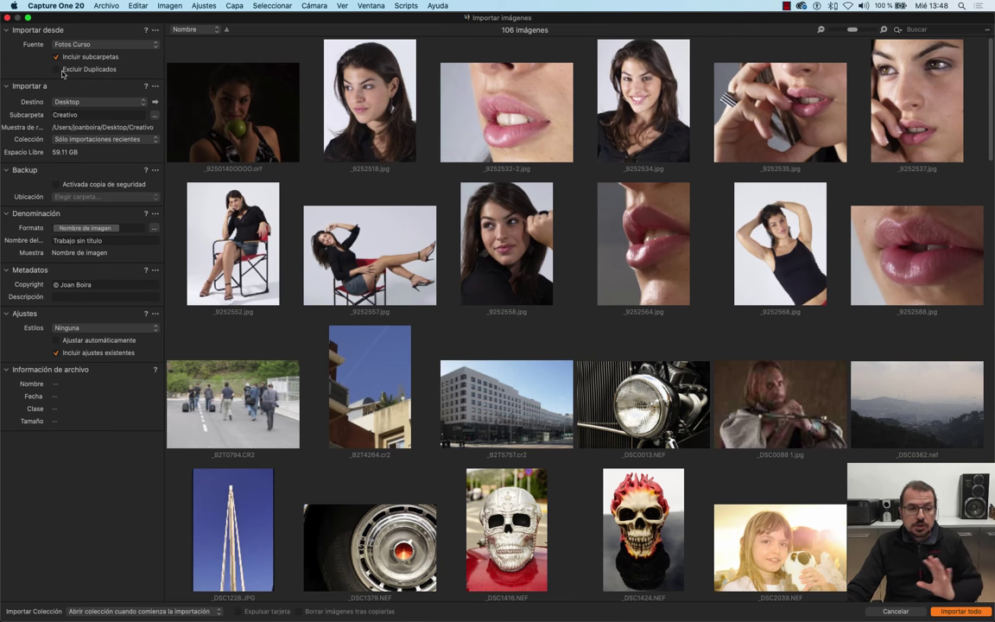
Set the Destino to Ubicación actual so the images stay where they are
left_click(106, 101)
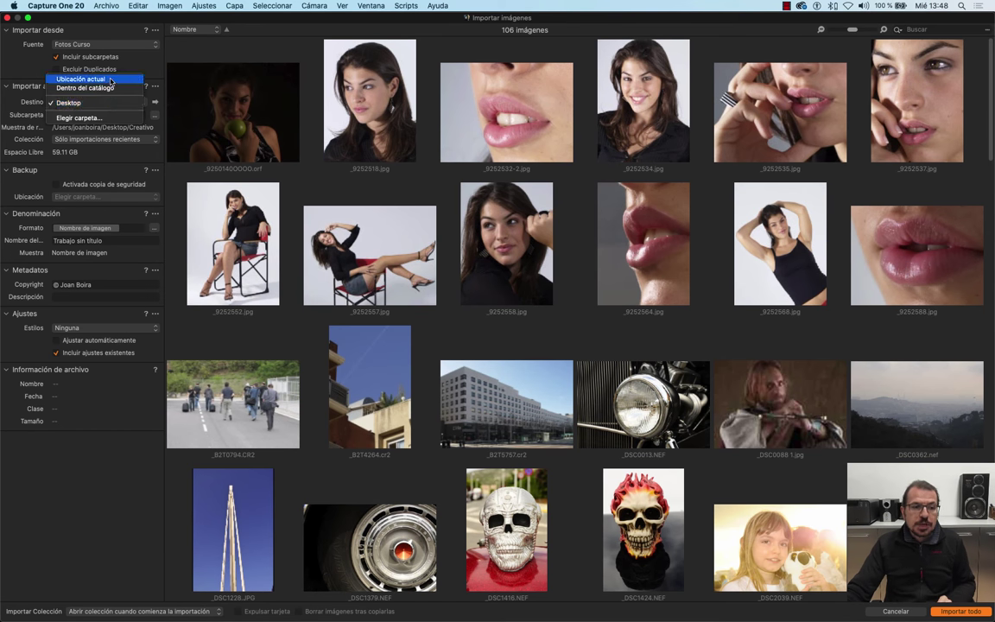
left_click(102, 74)
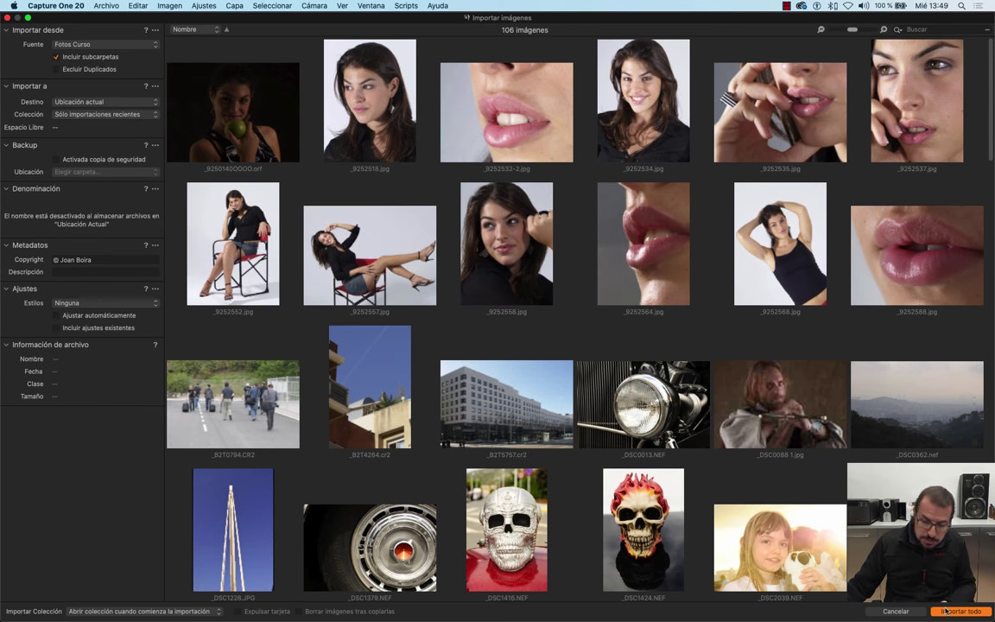
Import all 106 images and move the Actividades progress window aside
left_click(918, 612)
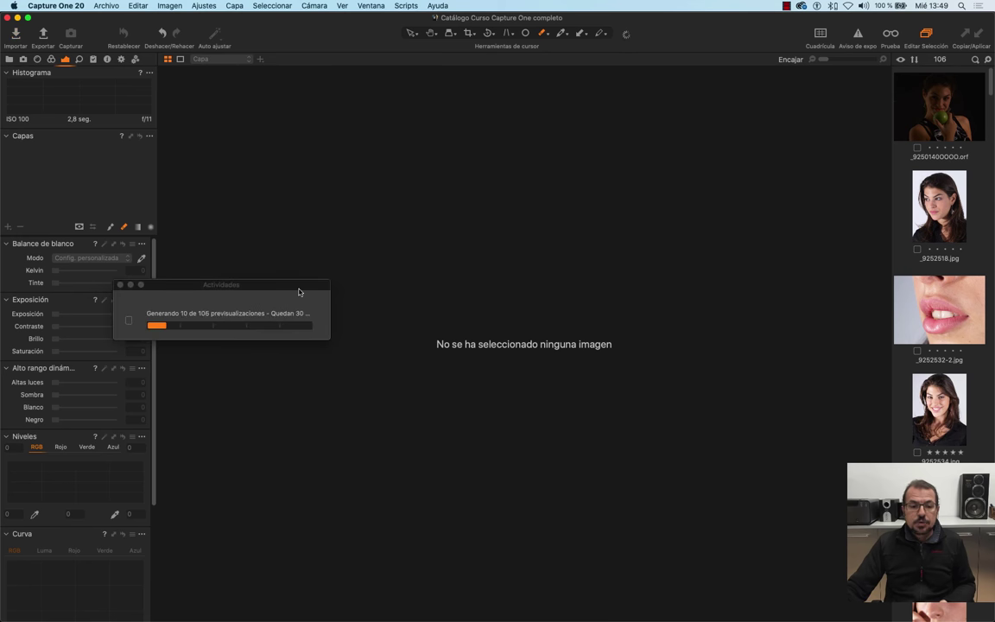
left_click_drag(279, 285, 489, 113)
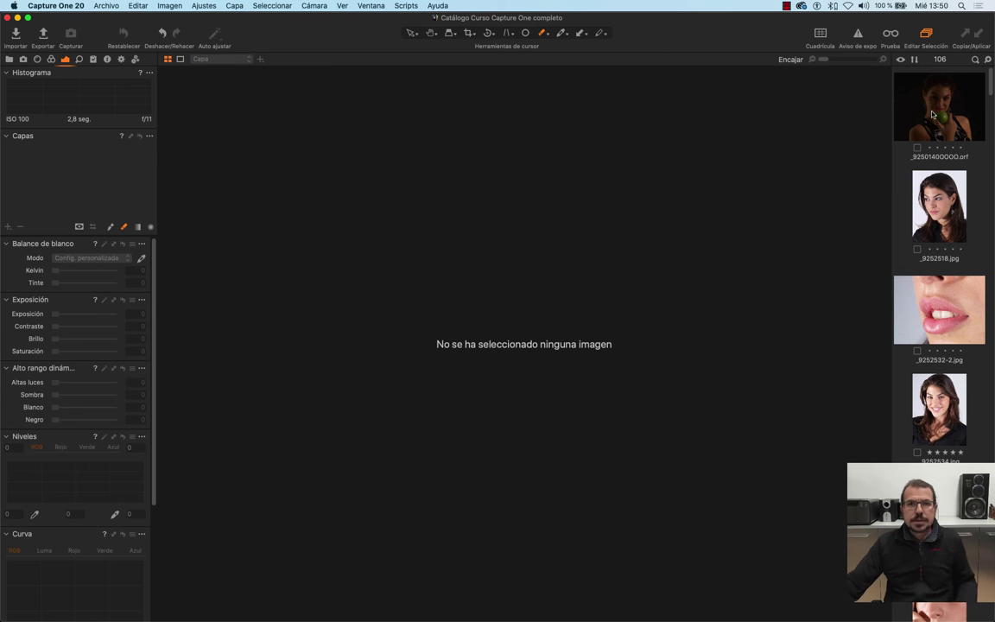
Switch to the Biblioteca tab, restore the Browser, and display _9252518.jpg in the viewer
key("super+b")
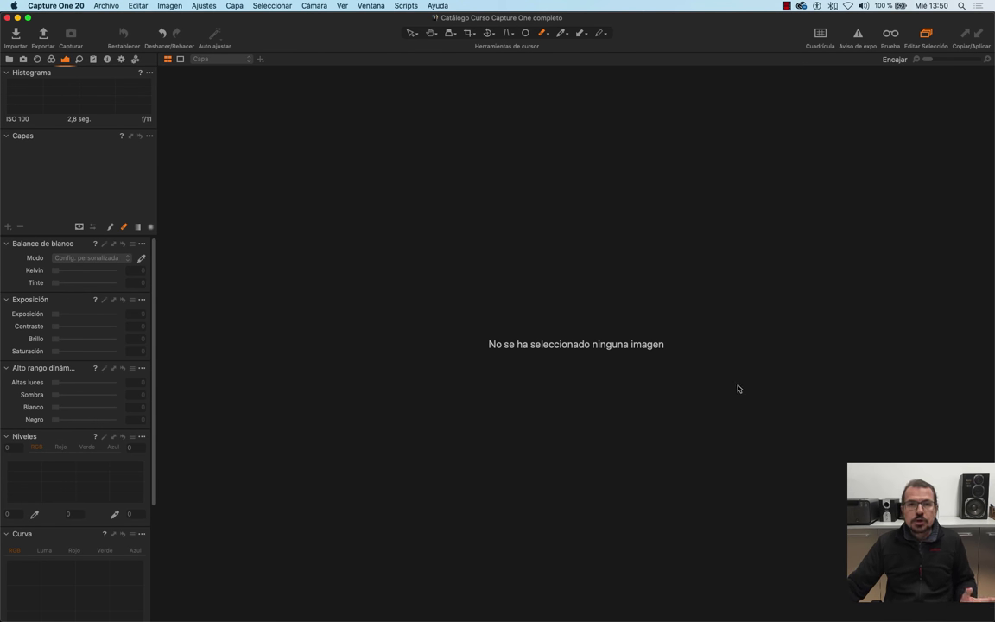
left_click(9, 59)
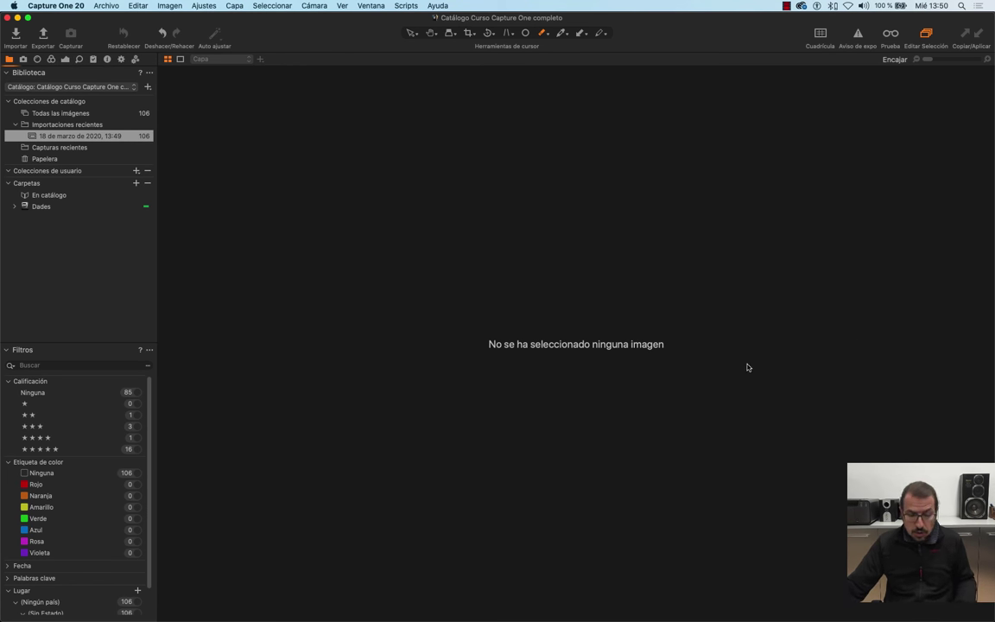
key("super+shift+b")
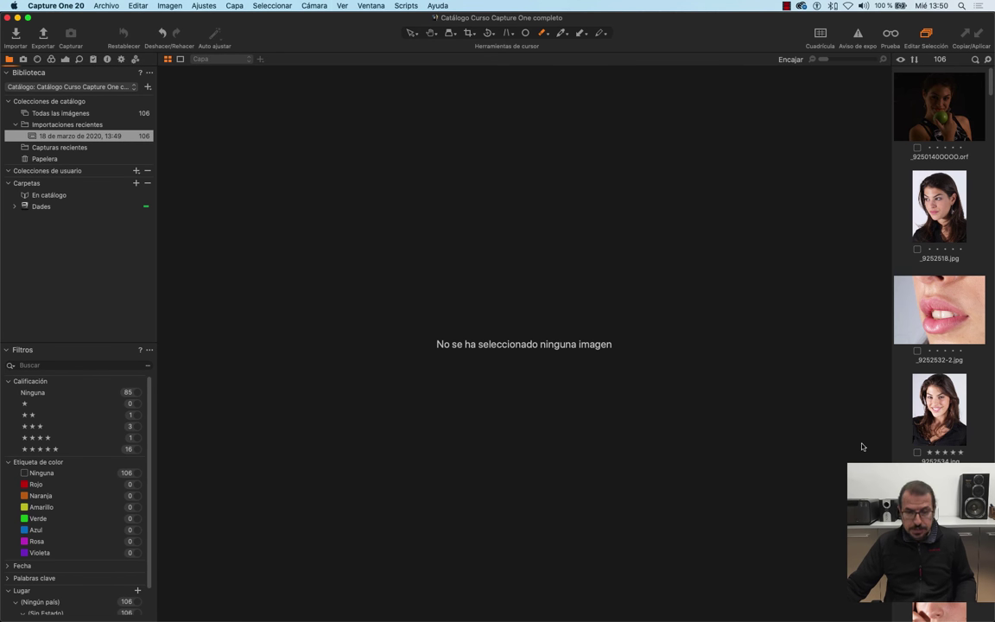
left_click(940, 201)
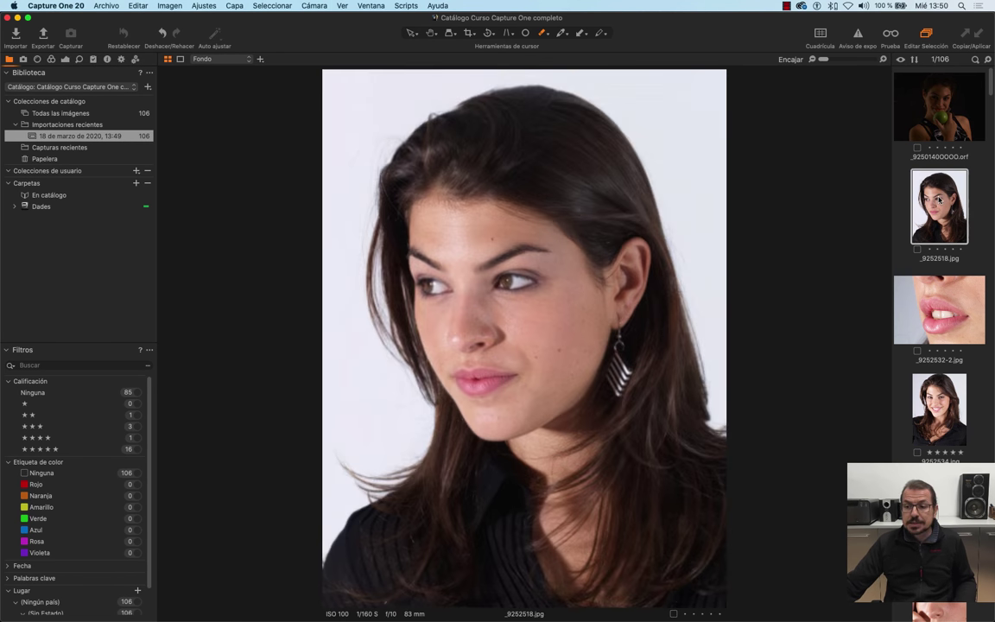